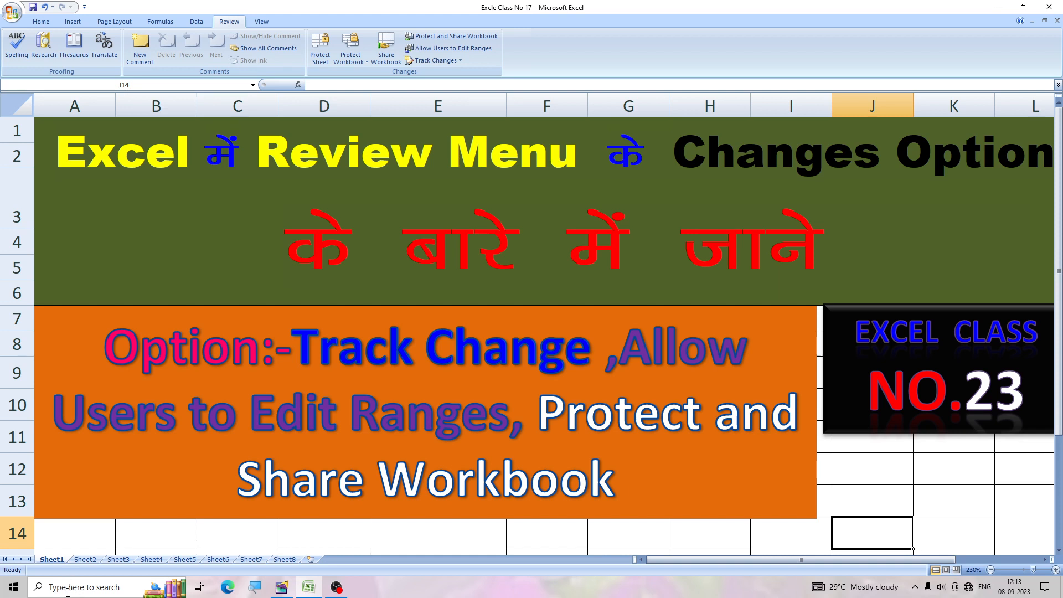
Step: Launch Microsoft Office Excel 2007 with a blank workbook and bring up its review commands
{"action": "left_click", "coordinate": [52, 587]}
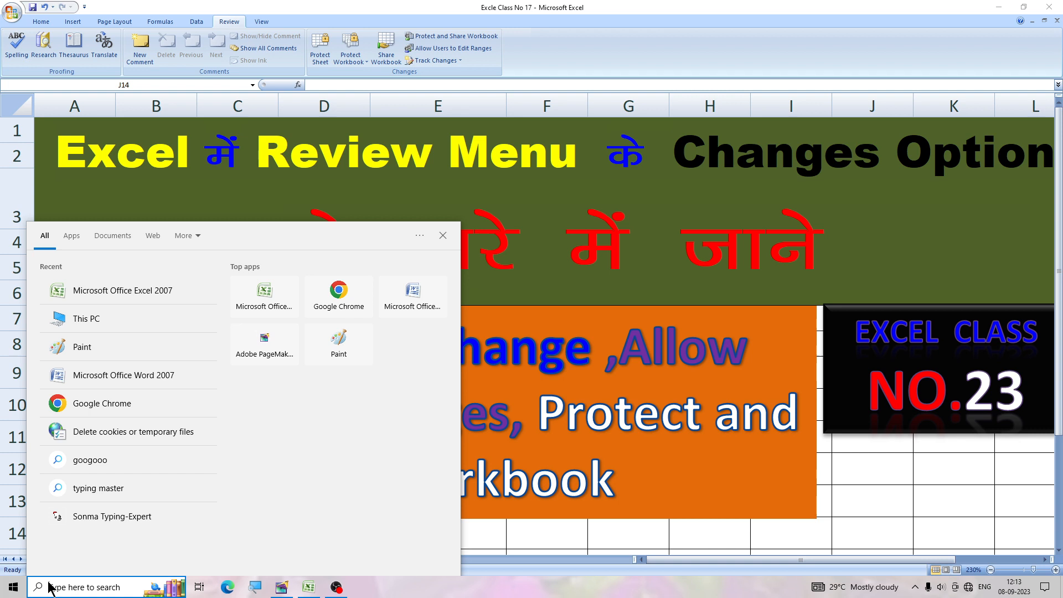
{"action": "type", "text": "exc"}
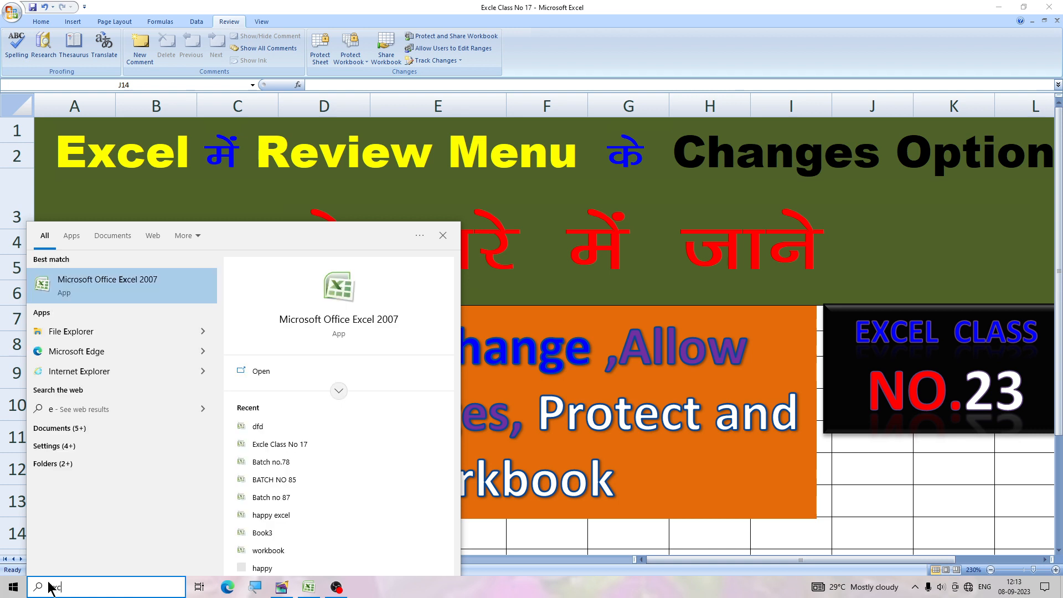
{"action": "type", "text": "el"}
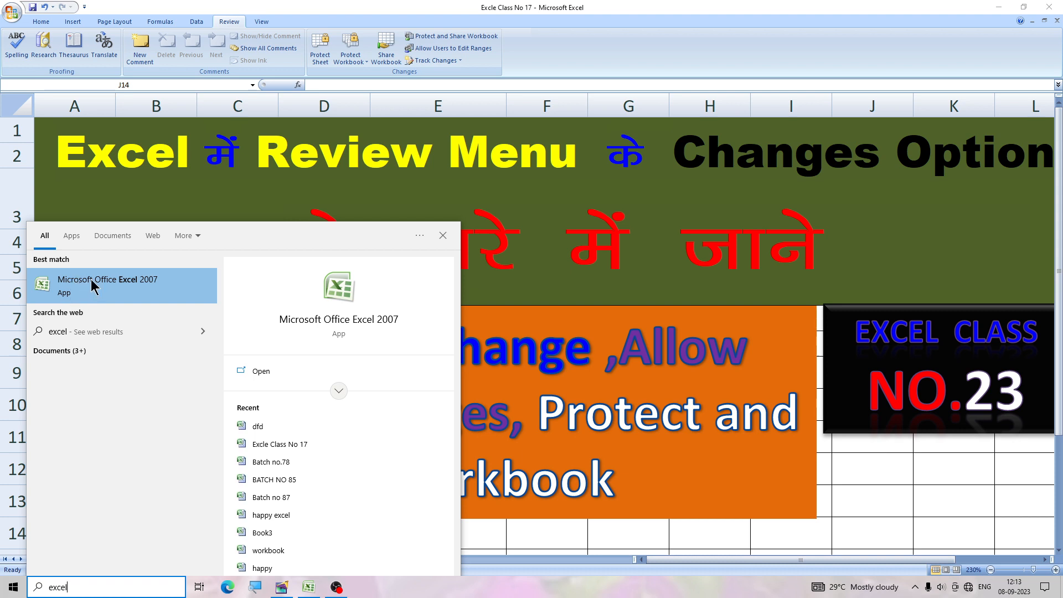
{"action": "left_click", "coordinate": [127, 286]}
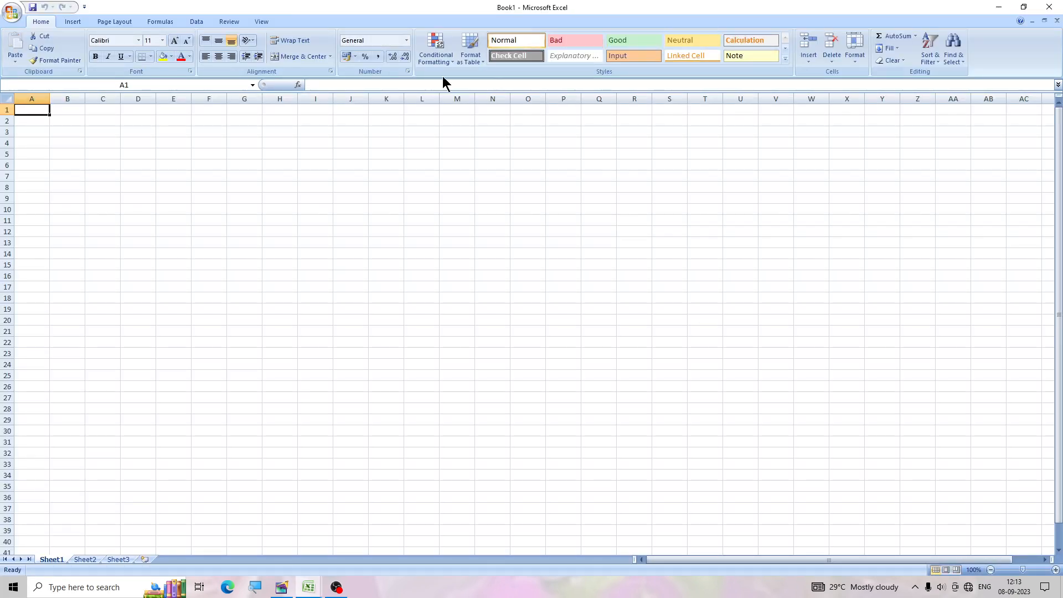
{"action": "left_click", "coordinate": [230, 21]}
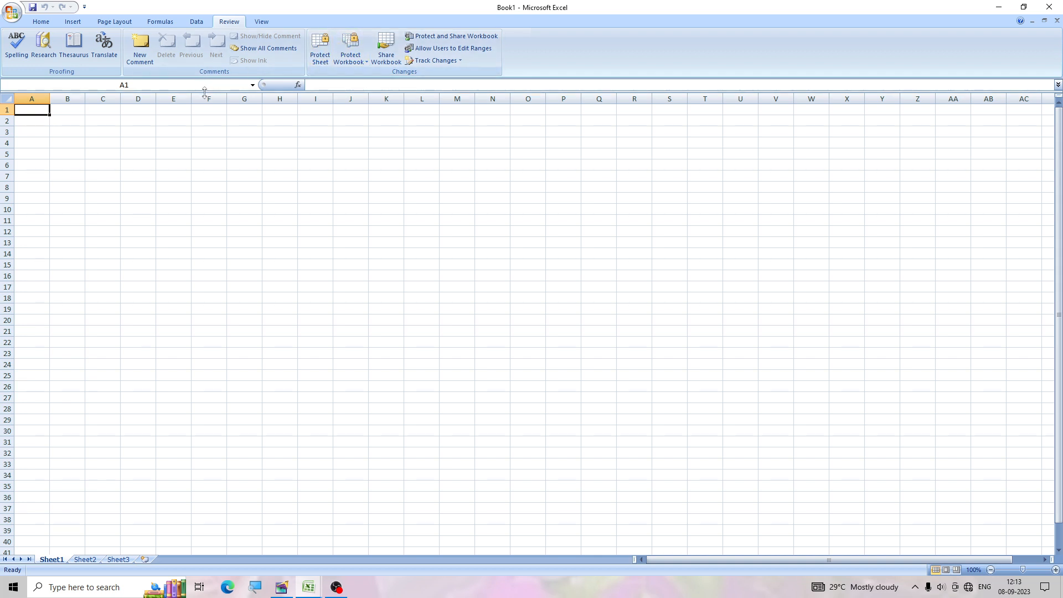
Step: Return to the Excle Class No 17 workbook and open Sheet4
{"action": "left_click", "coordinate": [998, 10]}
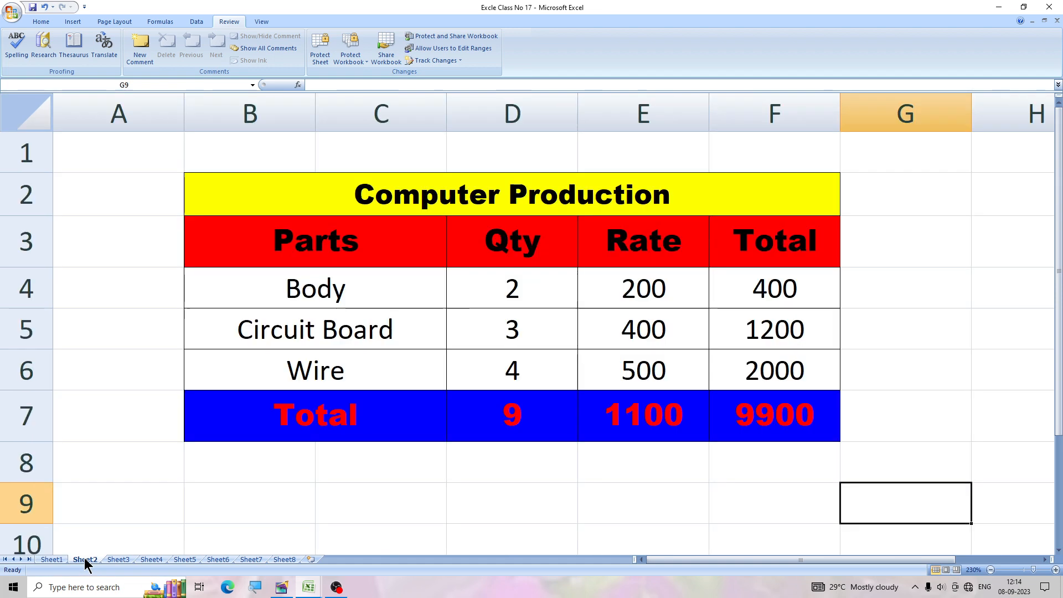
{"action": "left_click", "coordinate": [85, 559]}
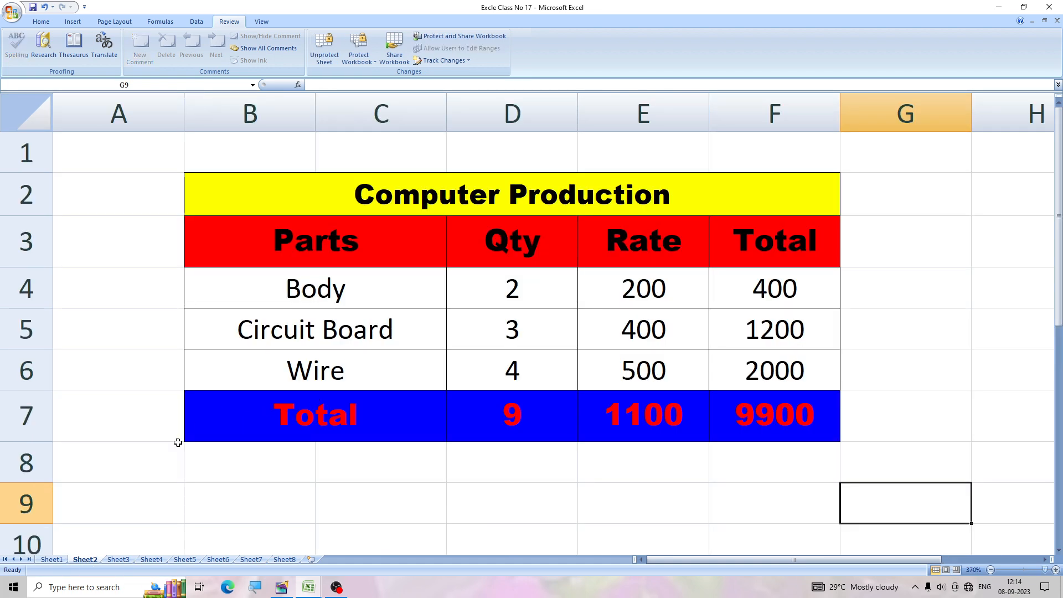
{"action": "left_click", "coordinate": [119, 560]}
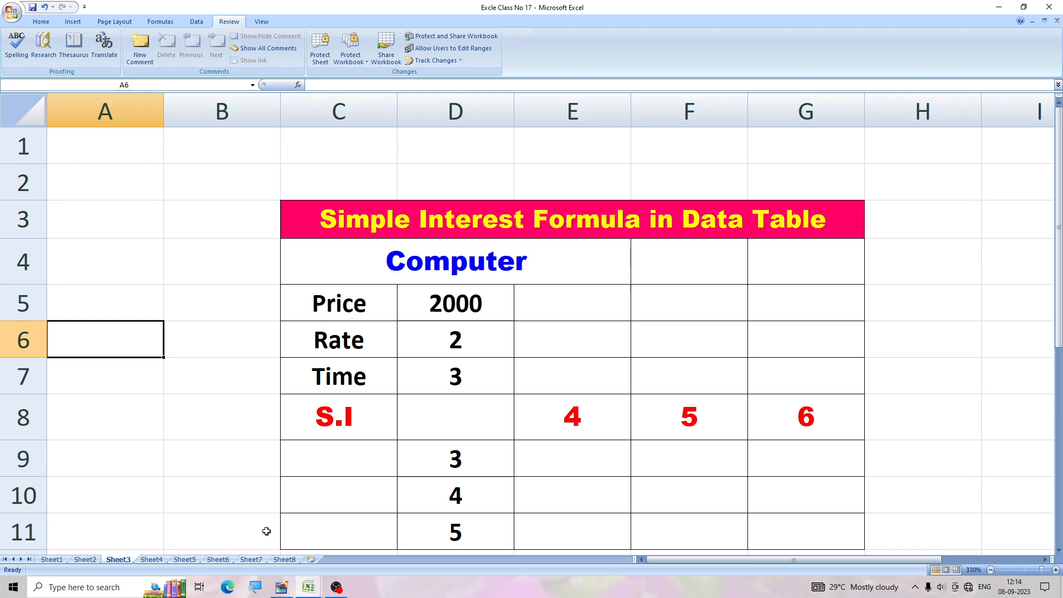
{"action": "left_click", "coordinate": [150, 560]}
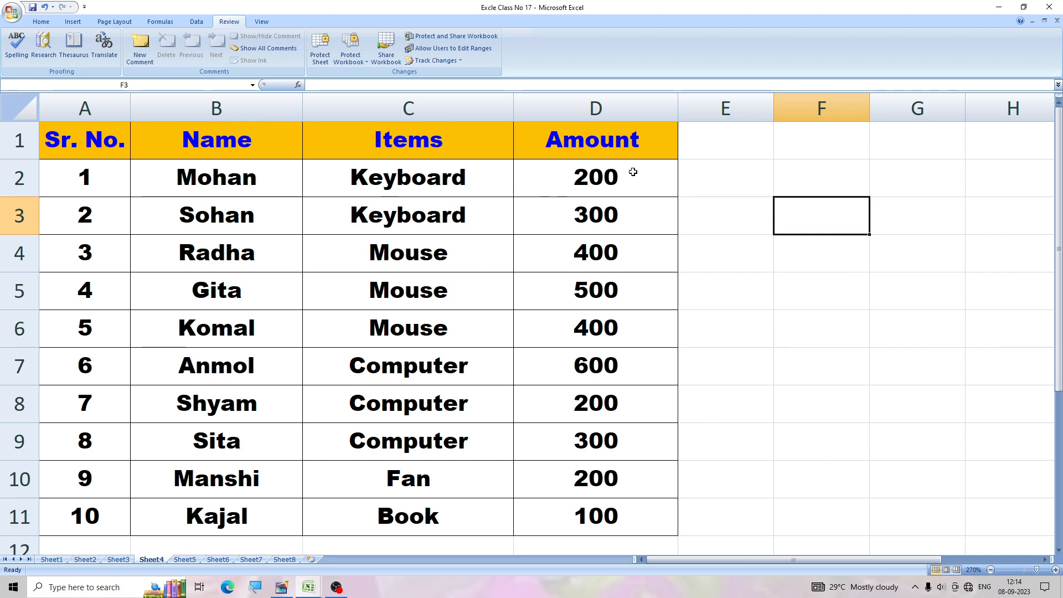
Step: Turn on change tracking while editing, highlight all changes in range A1:D11 on screen, and save the shared workbook
{"action": "left_click", "coordinate": [431, 61]}
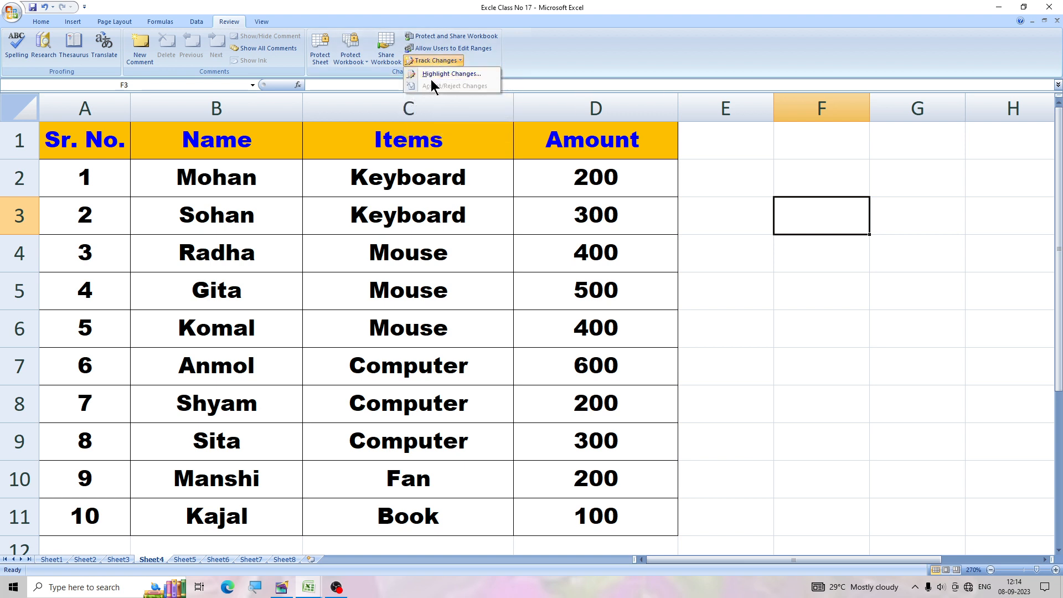
{"action": "left_click", "coordinate": [440, 75]}
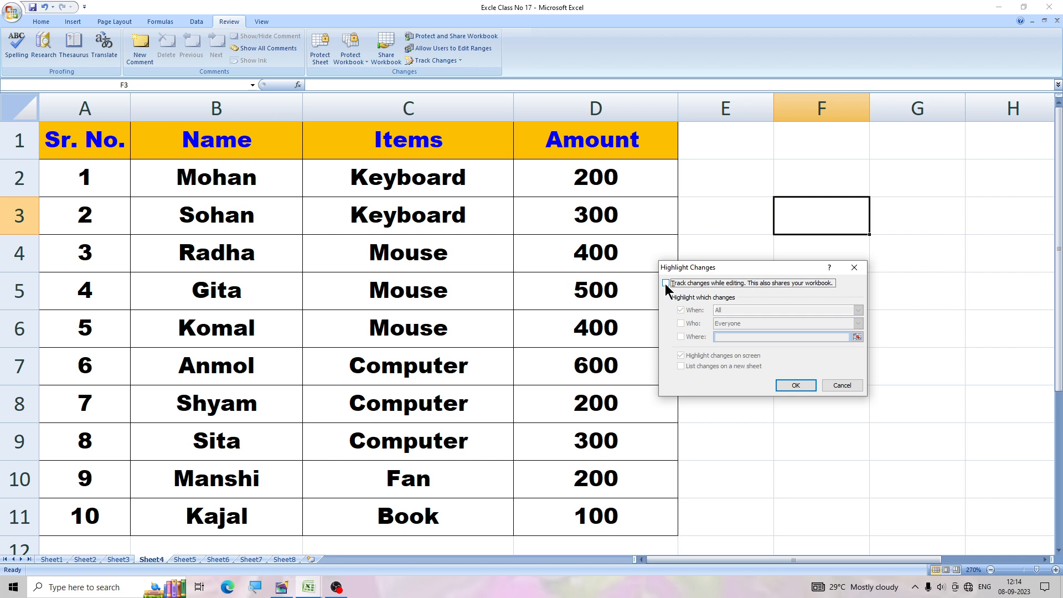
{"action": "left_click", "coordinate": [667, 284]}
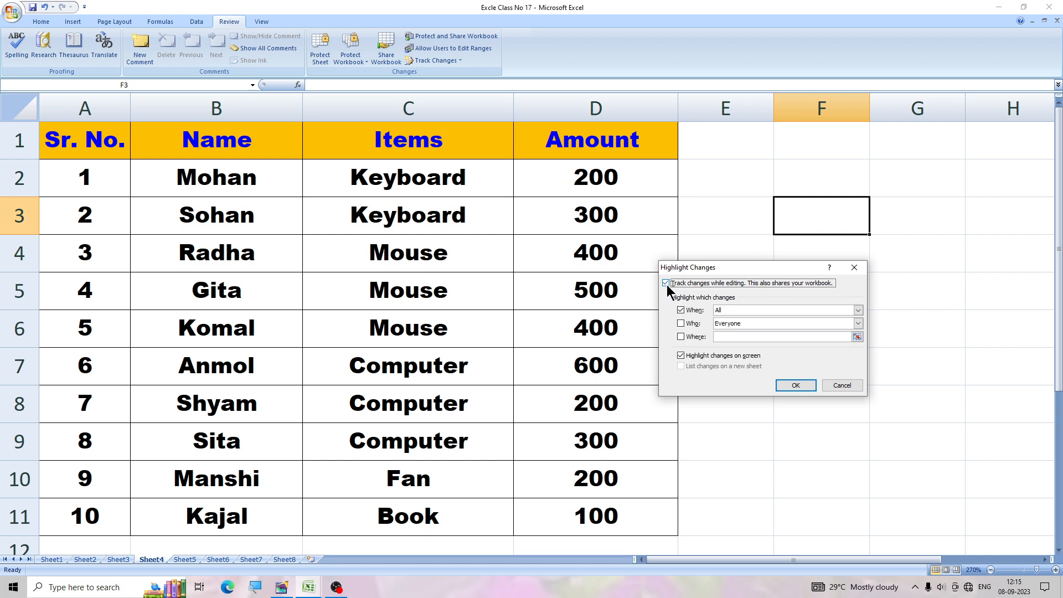
{"action": "left_click", "coordinate": [721, 337]}
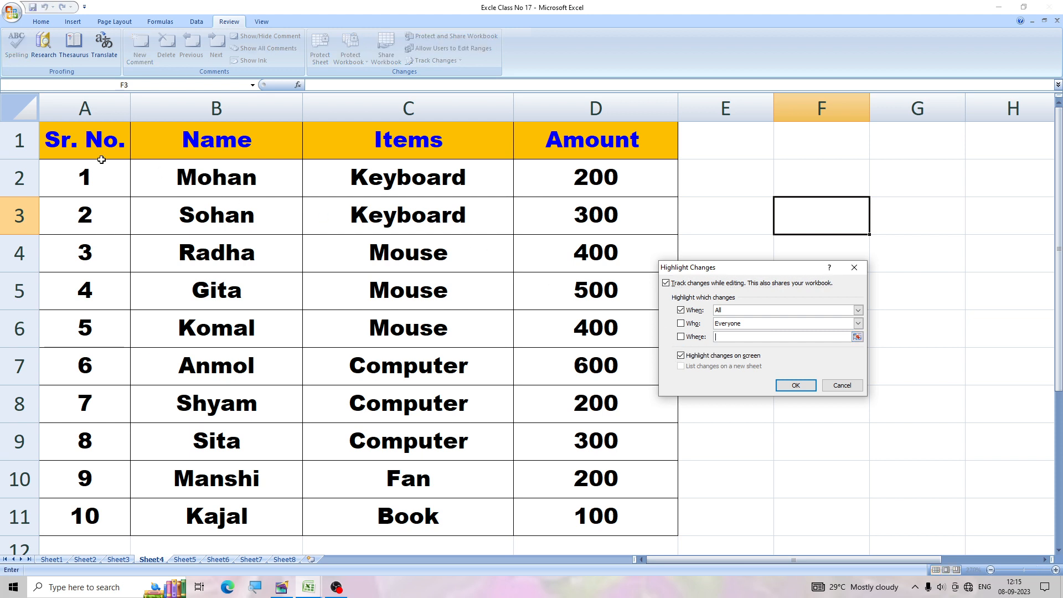
{"action": "left_click_drag", "start_coordinate": [87, 143], "coordinate": [553, 511]}
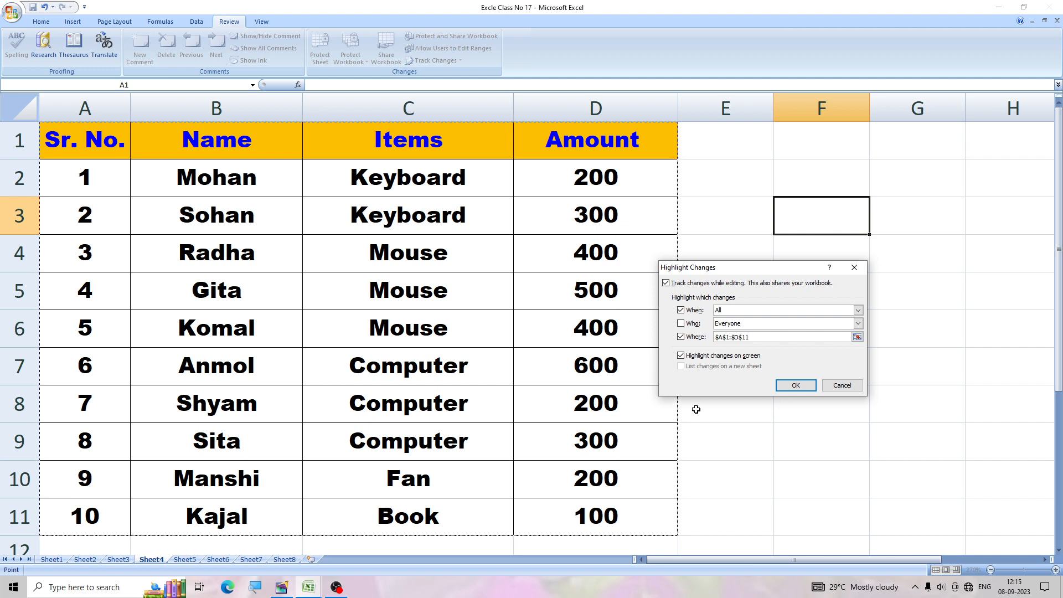
{"action": "left_click", "coordinate": [793, 387]}
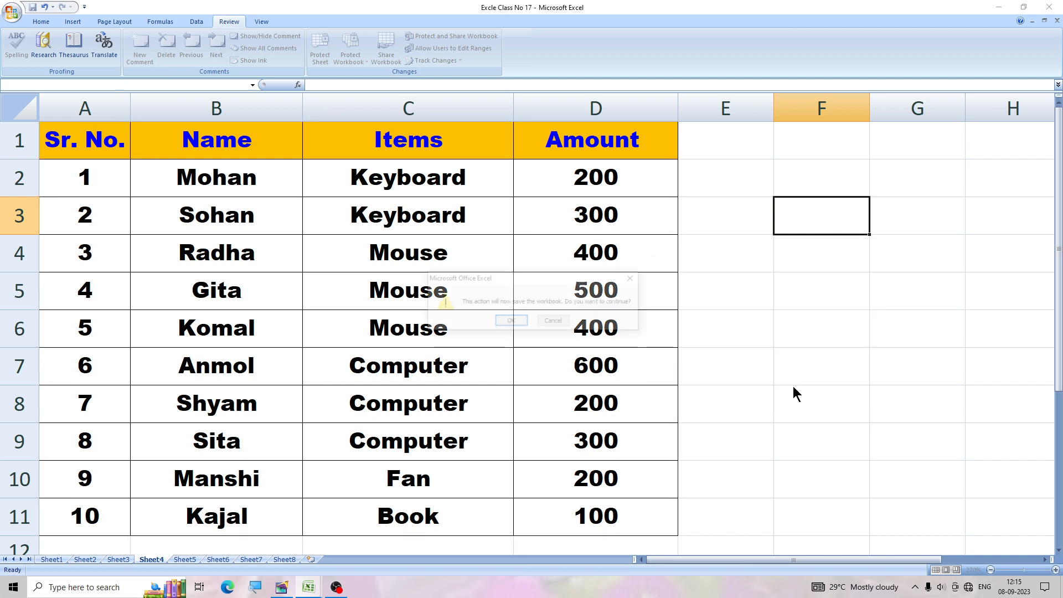
{"action": "left_click", "coordinate": [507, 323]}
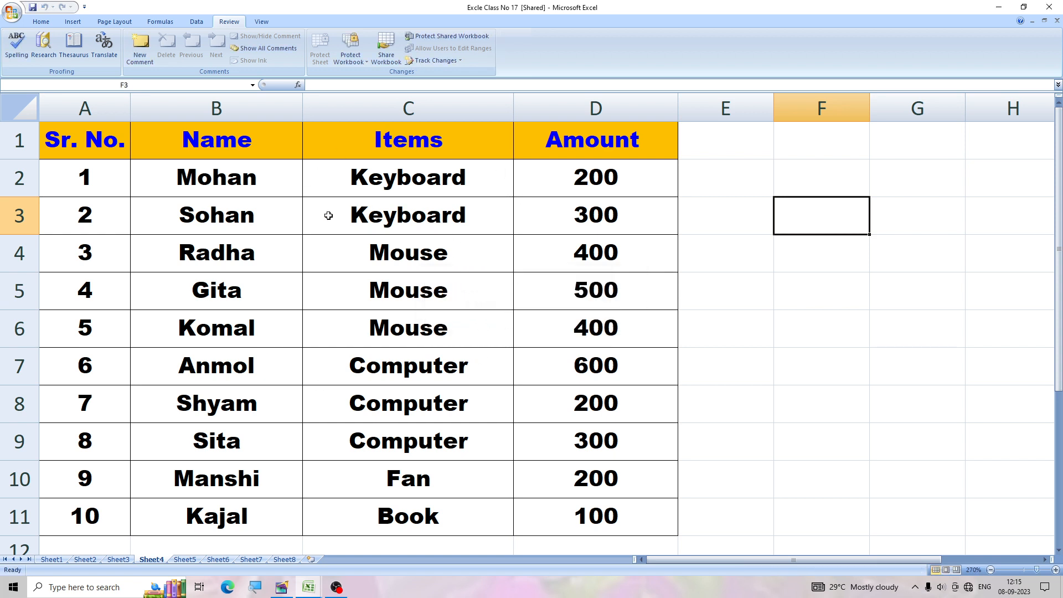
Step: Replace the name in cell B2 with the name used in B6 and set the amount in D2 to 500
{"action": "left_click", "coordinate": [254, 188]}
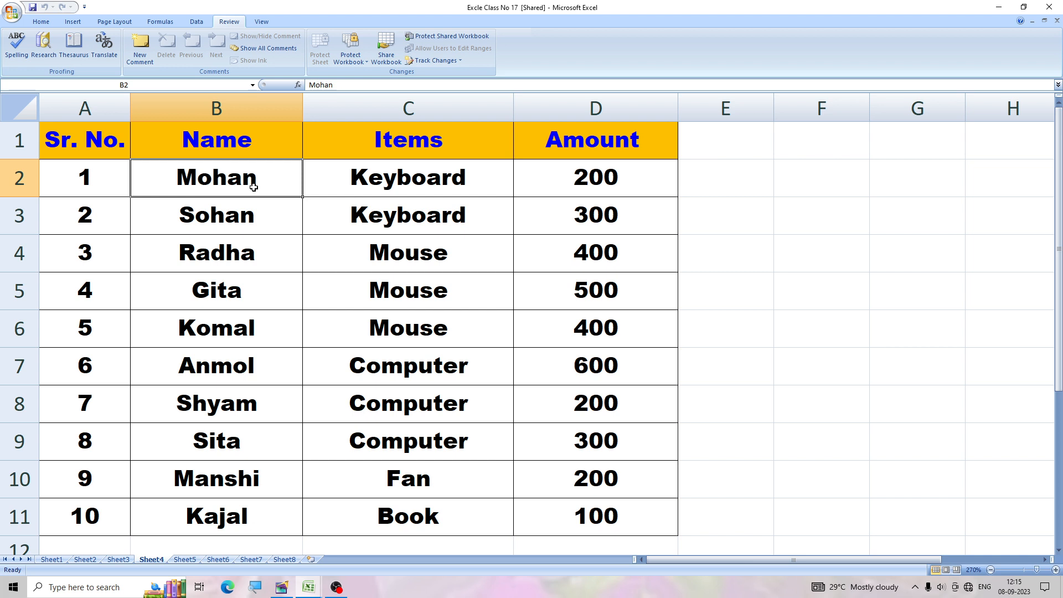
{"action": "type", "text": "Komal"}
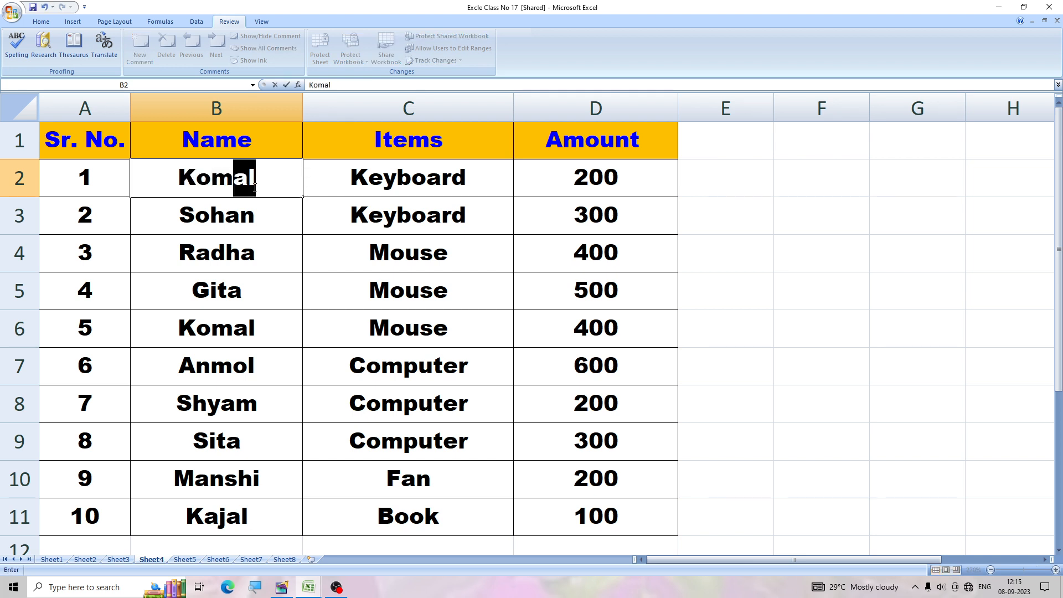
{"action": "left_click", "coordinate": [714, 260]}
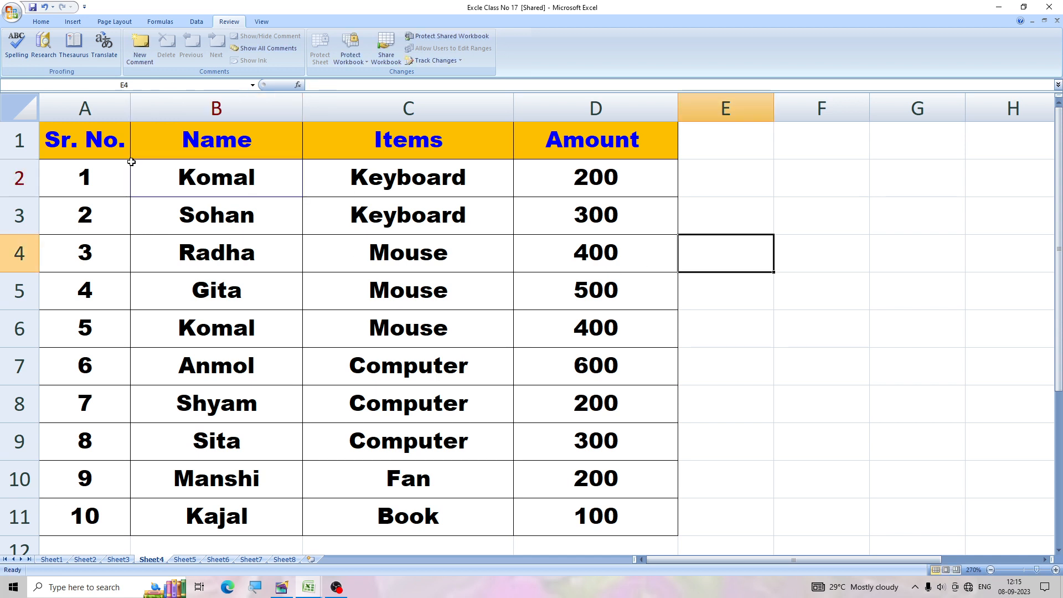
{"action": "left_click", "coordinate": [580, 184]}
{"action": "type", "text": "5"}
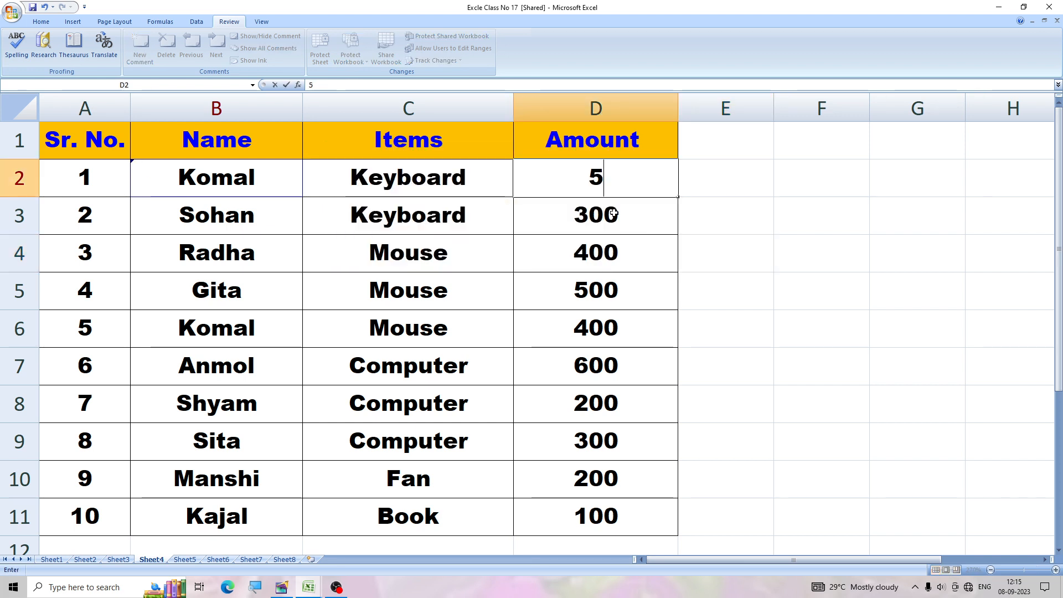
{"action": "type", "text": "00"}
{"action": "left_click", "coordinate": [777, 250]}
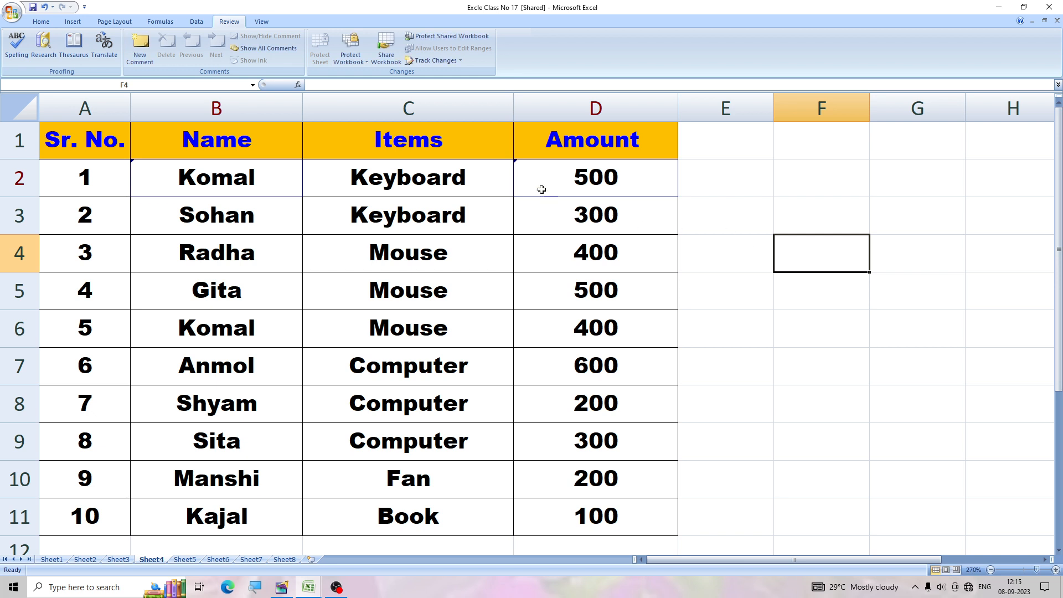
Step: Change the item in cell C5 to Pen
{"action": "mouse_move", "coordinate": [519, 164]}
{"action": "mouse_move", "coordinate": [558, 182]}
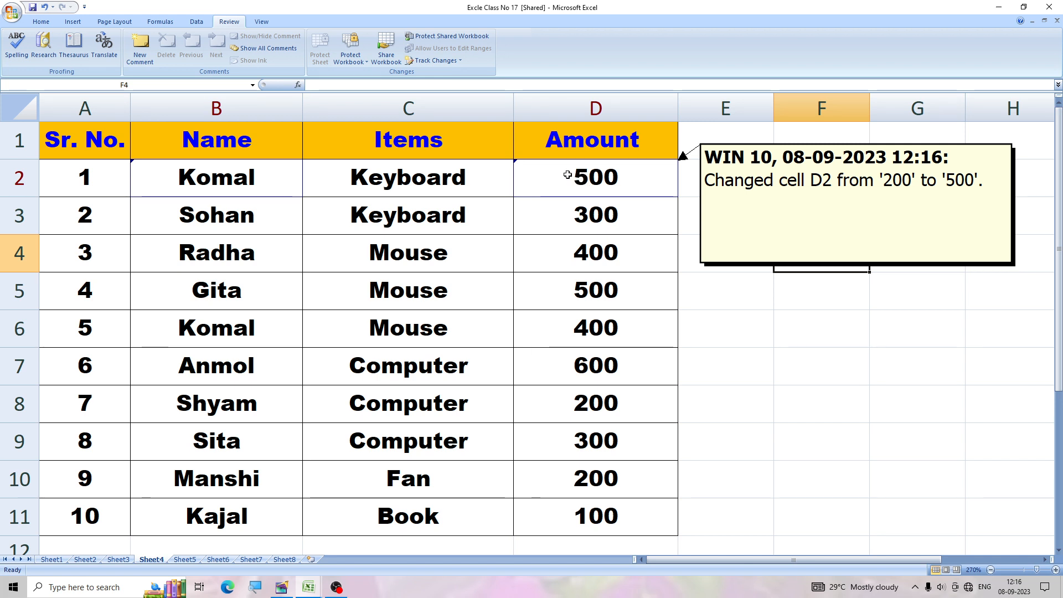
{"action": "mouse_move", "coordinate": [185, 174]}
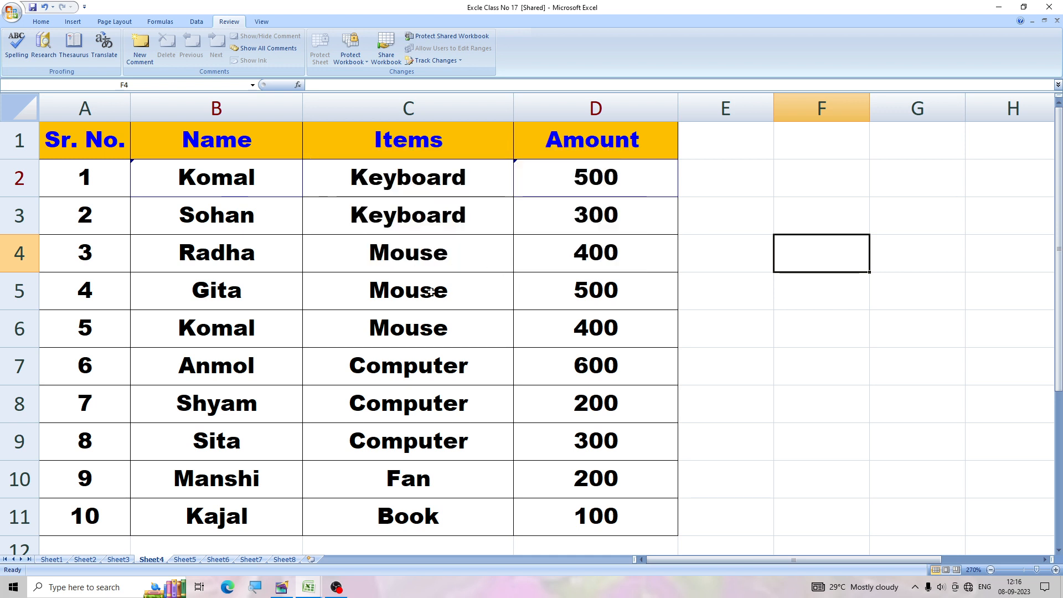
{"action": "left_click", "coordinate": [406, 288]}
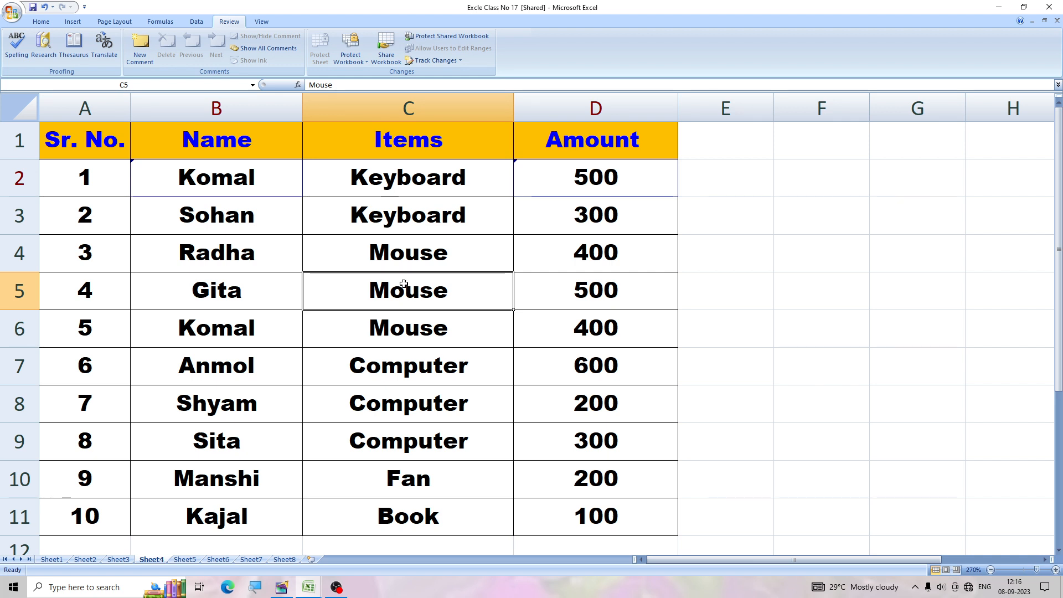
{"action": "type", "text": "Pen"}
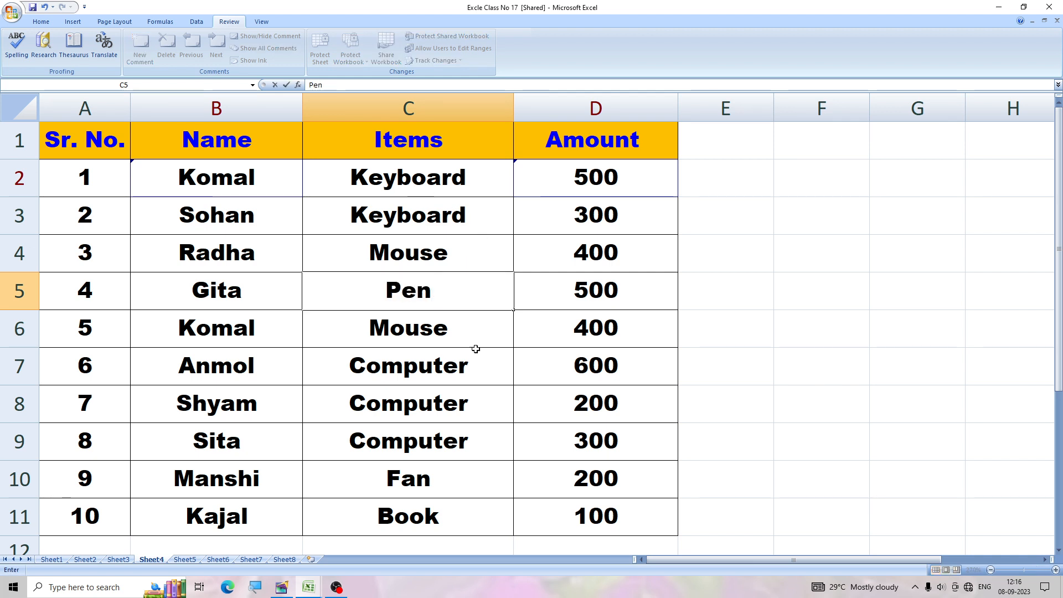
{"action": "left_click", "coordinate": [489, 477]}
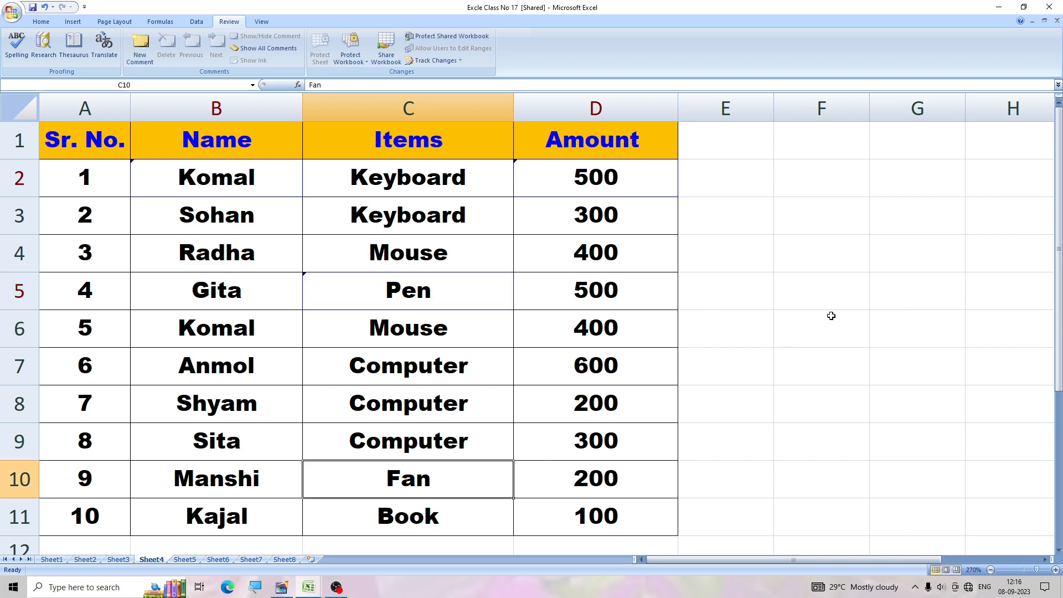
{"action": "left_click", "coordinate": [791, 334]}
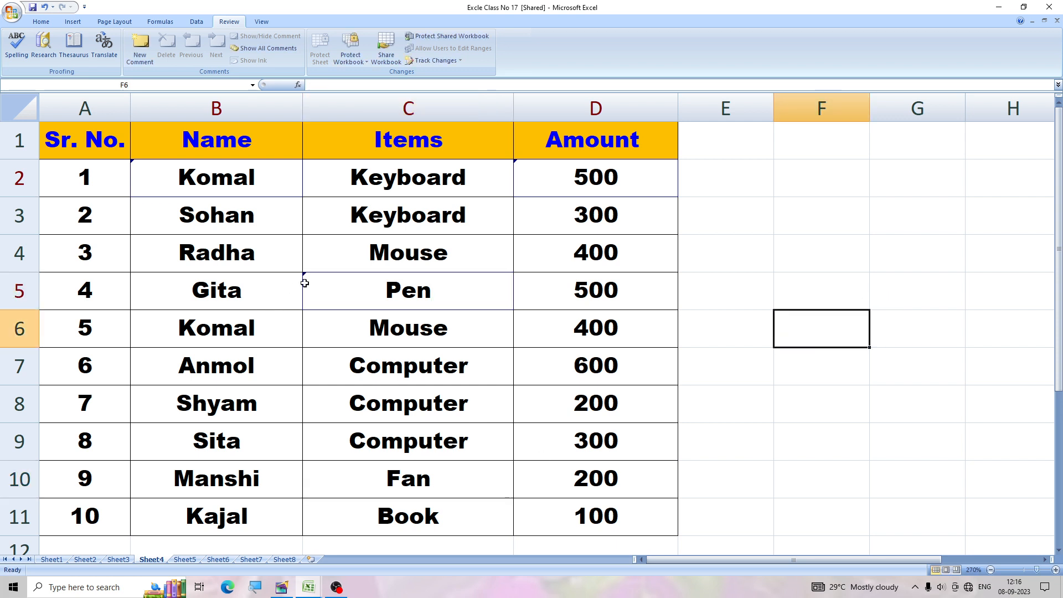
Step: Examine the tracked-change note on cell C5 in an enlarged view of the sheet
{"action": "left_click", "coordinate": [1057, 570]}
{"action": "left_click", "coordinate": [1057, 570]}
{"action": "left_click", "coordinate": [1057, 570]}
{"action": "left_click", "coordinate": [1058, 570]}
{"action": "left_click", "coordinate": [1057, 570]}
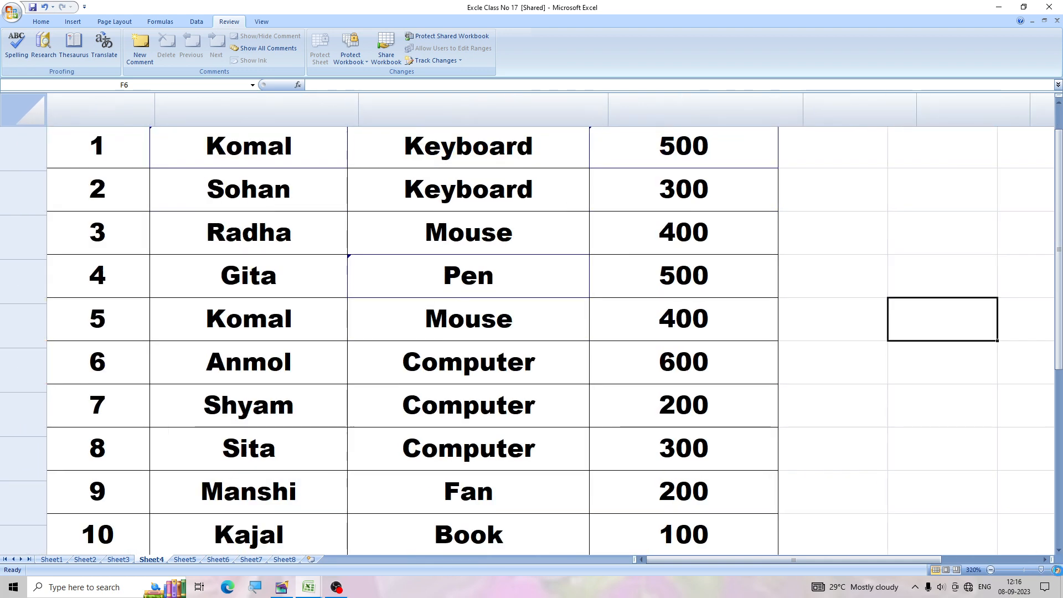
{"action": "left_click", "coordinate": [1057, 570]}
{"action": "left_click", "coordinate": [1057, 570]}
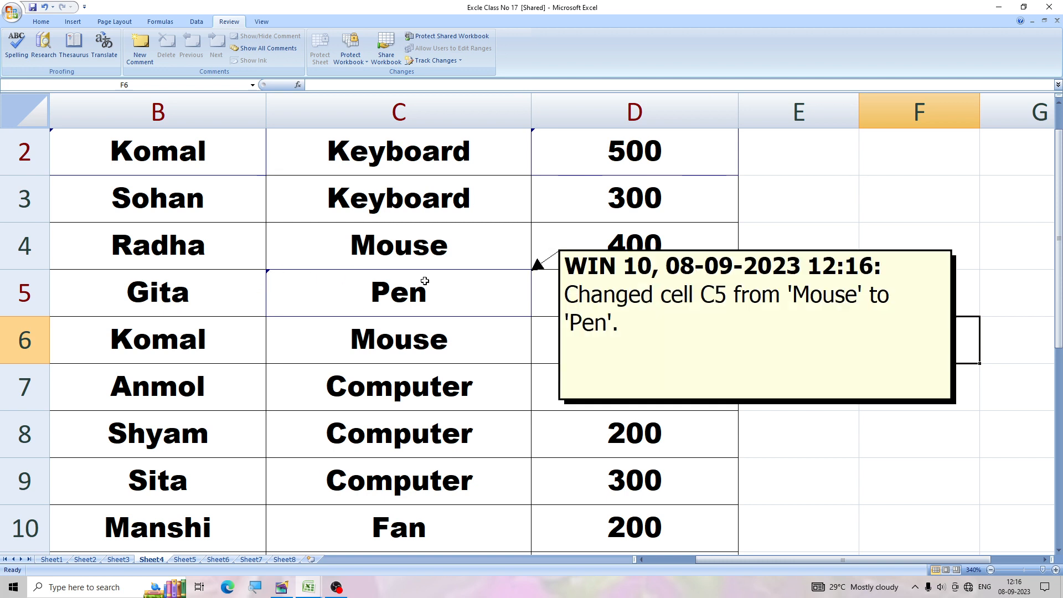
{"action": "left_click", "coordinate": [991, 570]}
{"action": "left_click", "coordinate": [991, 570]}
{"action": "left_click", "coordinate": [991, 570]}
{"action": "left_click", "coordinate": [991, 570]}
{"action": "left_click", "coordinate": [991, 570]}
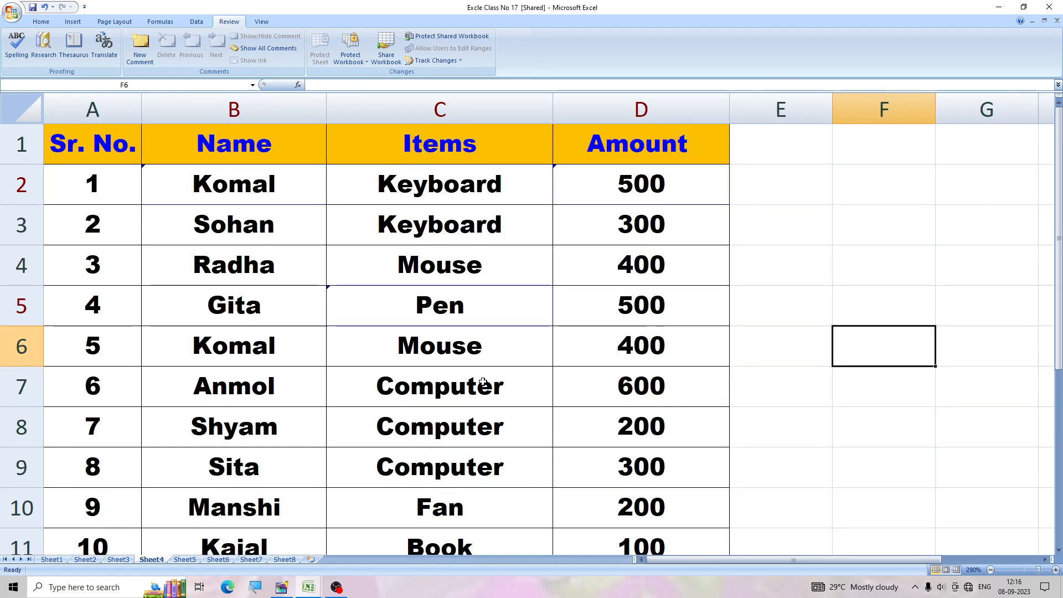
{"action": "mouse_move", "coordinate": [383, 336]}
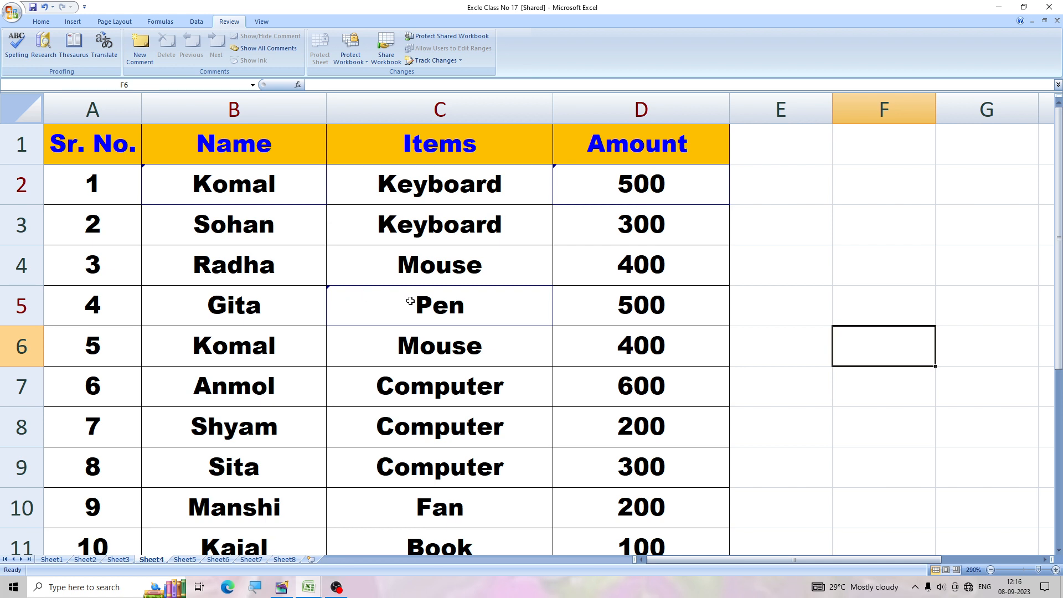
{"action": "mouse_move", "coordinate": [417, 306]}
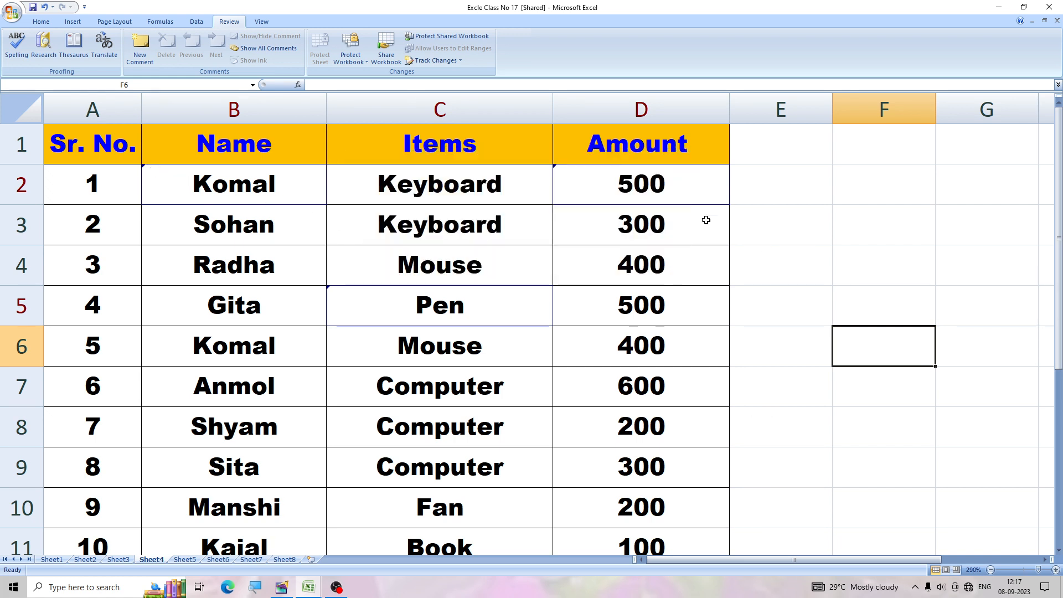
Step: Save the workbook, list the not-yet-reviewed changes in range A1:D13 for accepting or rejecting, and reject them all
{"action": "left_click", "coordinate": [441, 61]}
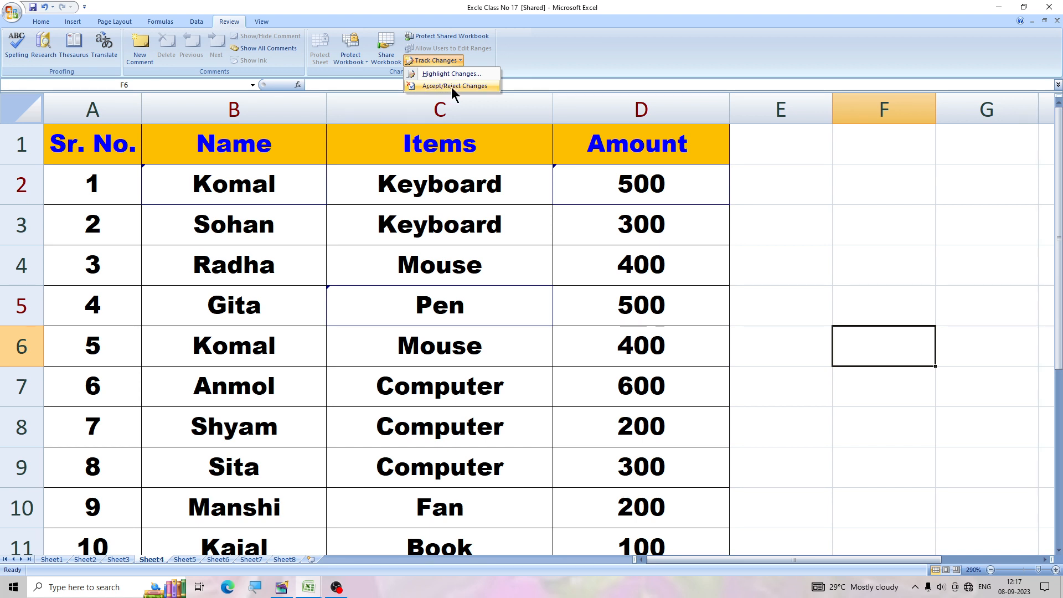
{"action": "left_click", "coordinate": [451, 87]}
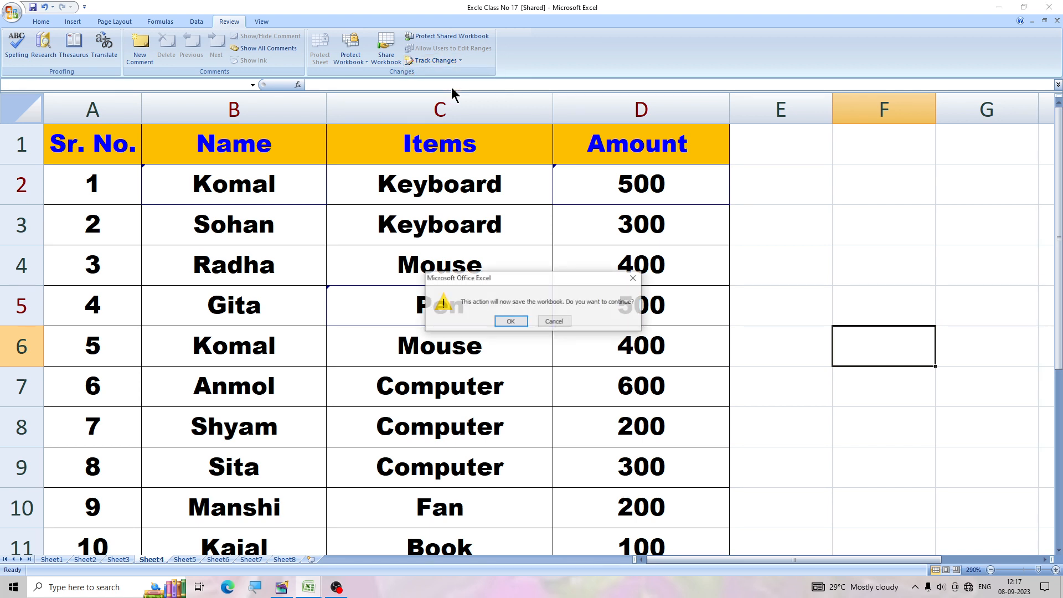
{"action": "left_click", "coordinate": [511, 321]}
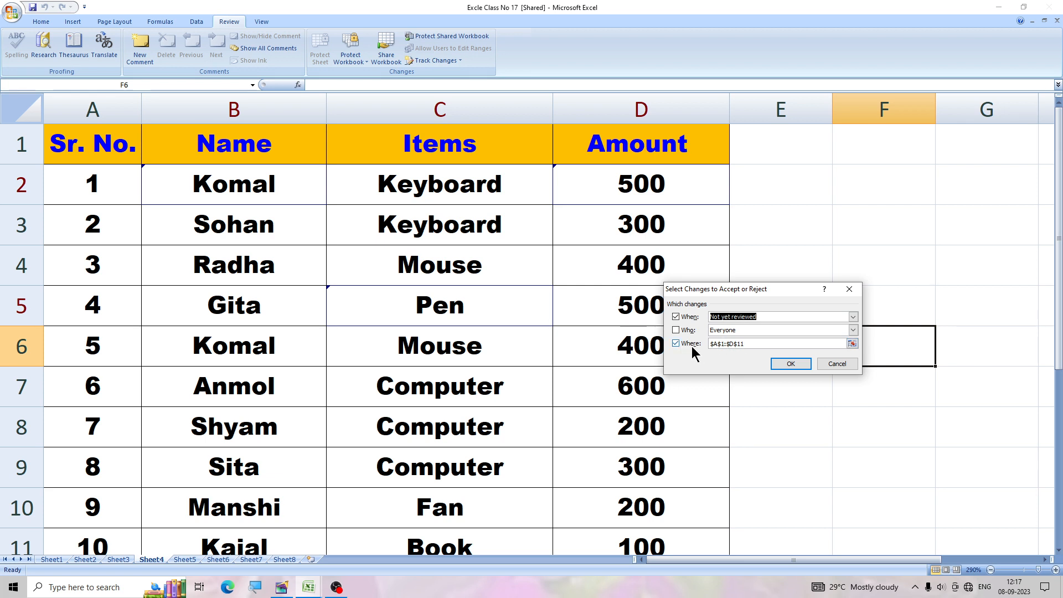
{"action": "left_click", "coordinate": [749, 344]}
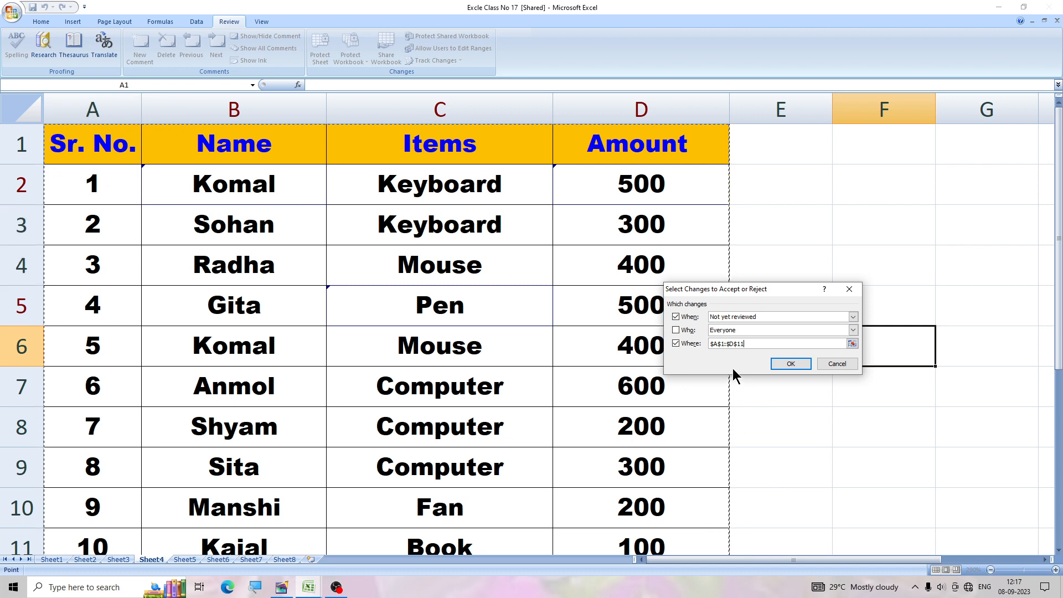
{"action": "key", "text": "BackSpace"}
{"action": "key", "text": "BackSpace"}
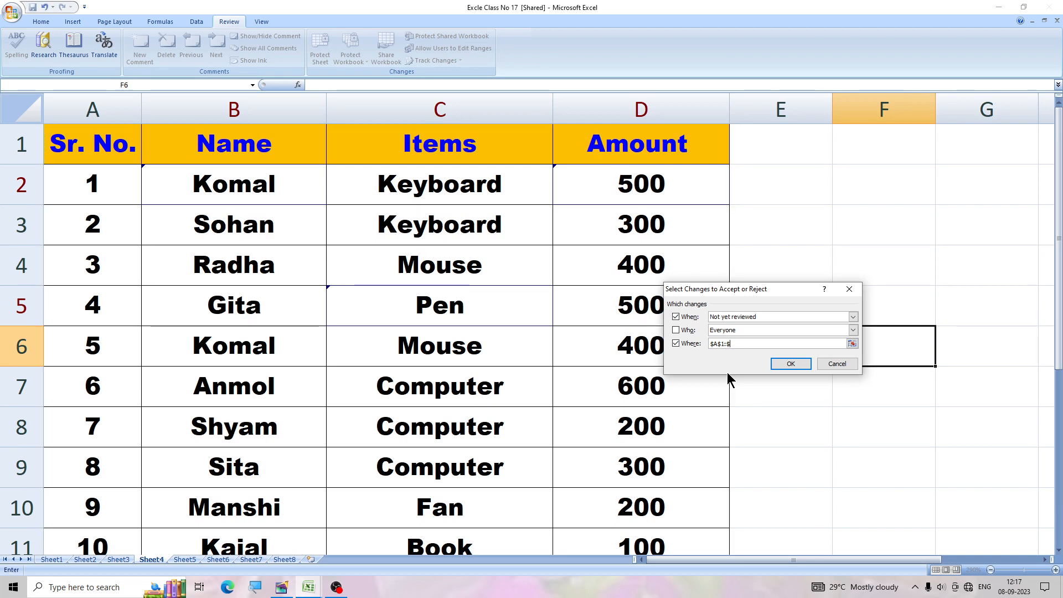
{"action": "key", "text": "BackSpace"}
{"action": "left_click_drag", "start_coordinate": [76, 139], "coordinate": [590, 536]}
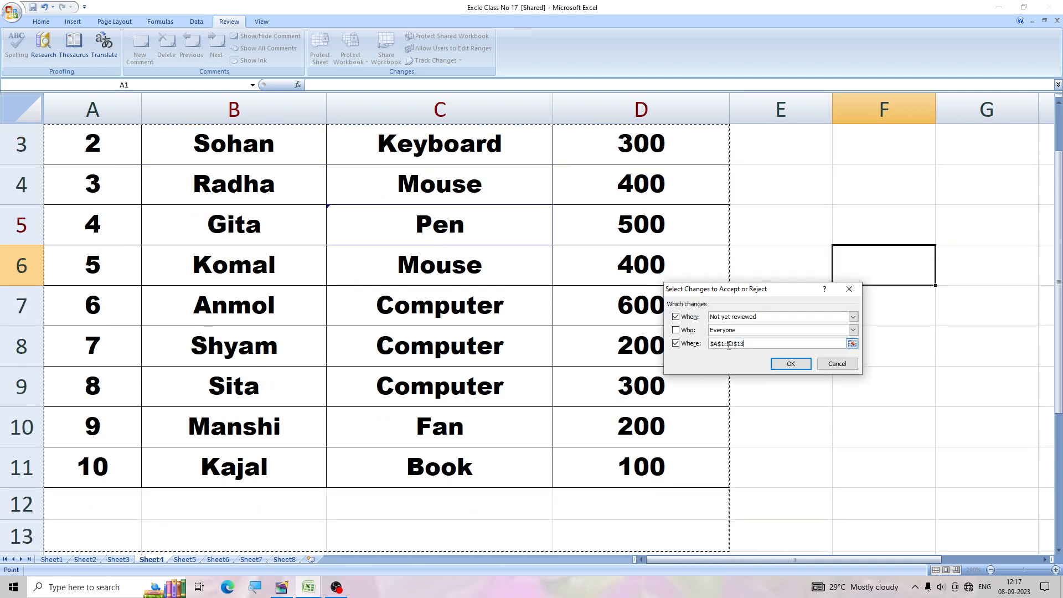
{"action": "left_click", "coordinate": [784, 365]}
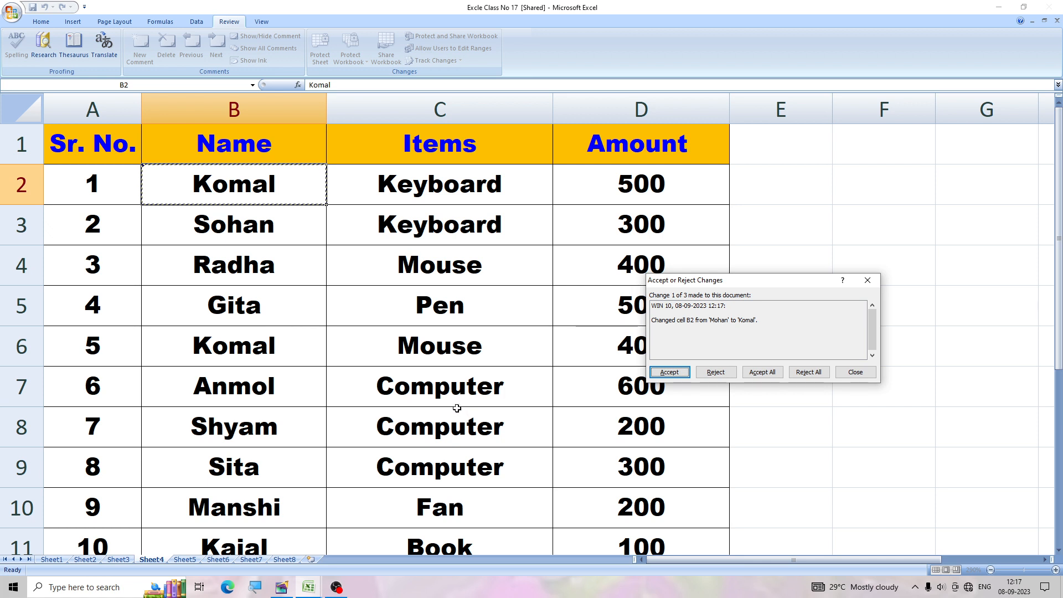
{"action": "left_click", "coordinate": [810, 373]}
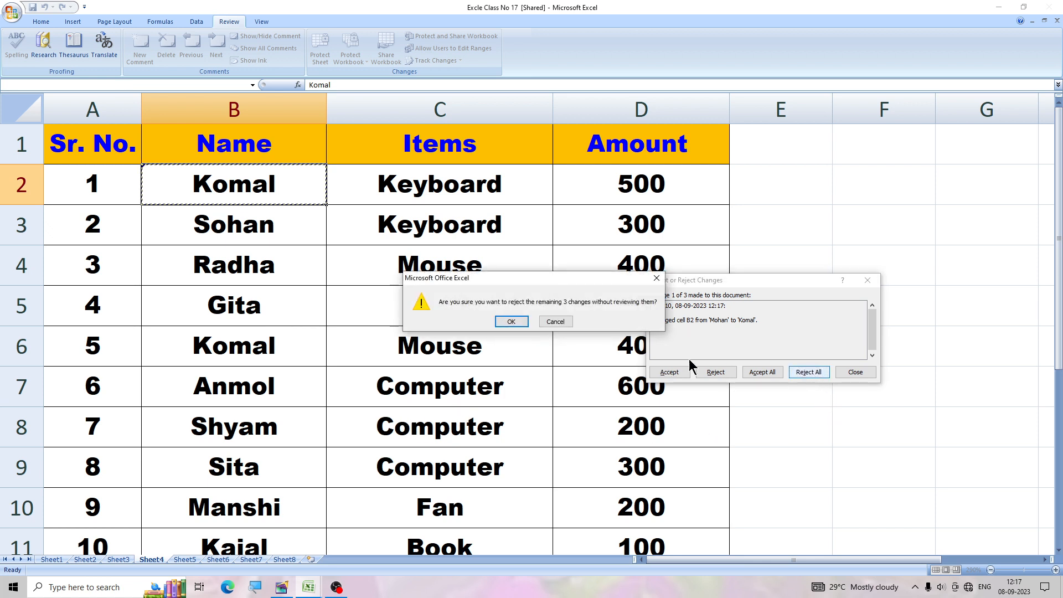
{"action": "left_click", "coordinate": [512, 320]}
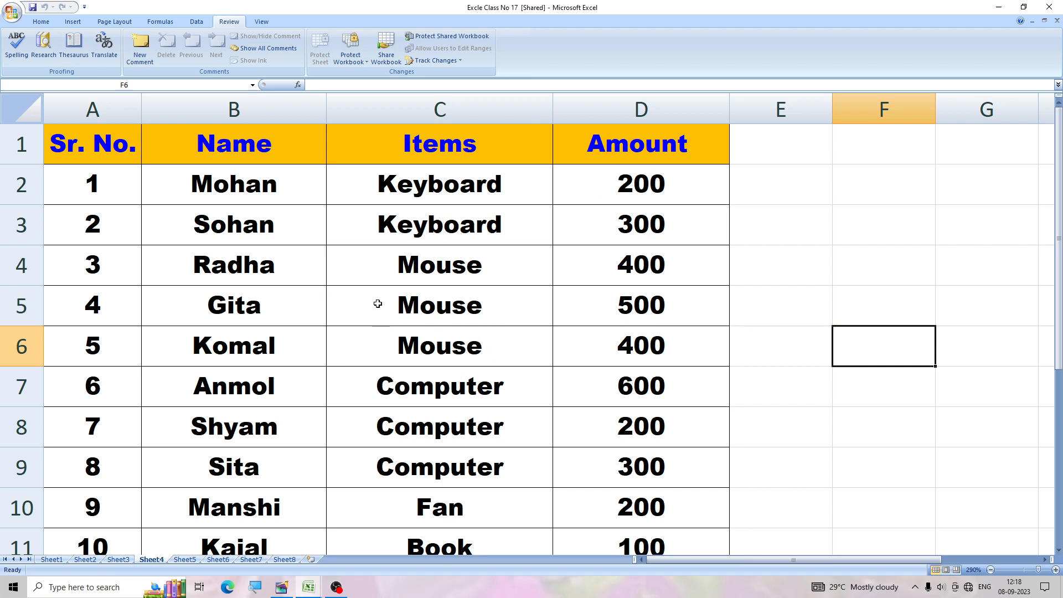
{"action": "left_click", "coordinate": [452, 61]}
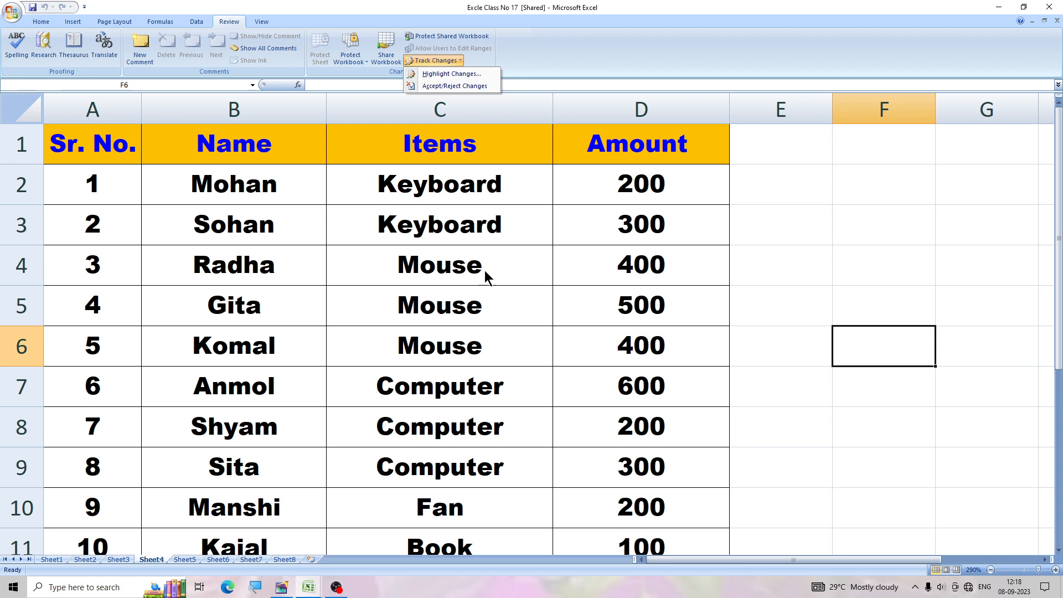
{"action": "left_click", "coordinate": [786, 328]}
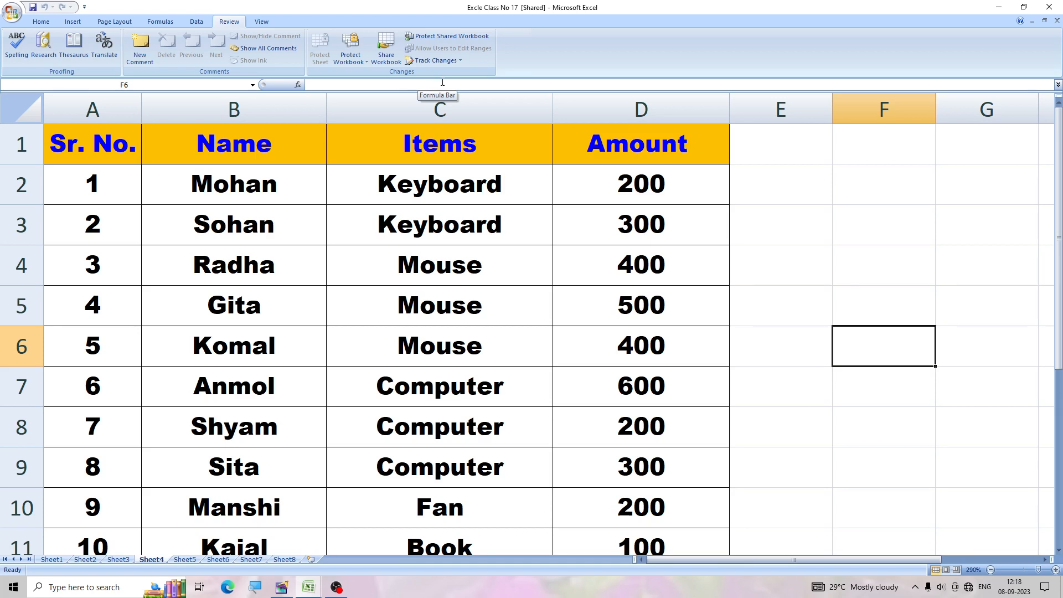
Step: Stop sharing the workbook by disallowing changes by more than one user at the same time
{"action": "left_click", "coordinate": [385, 61]}
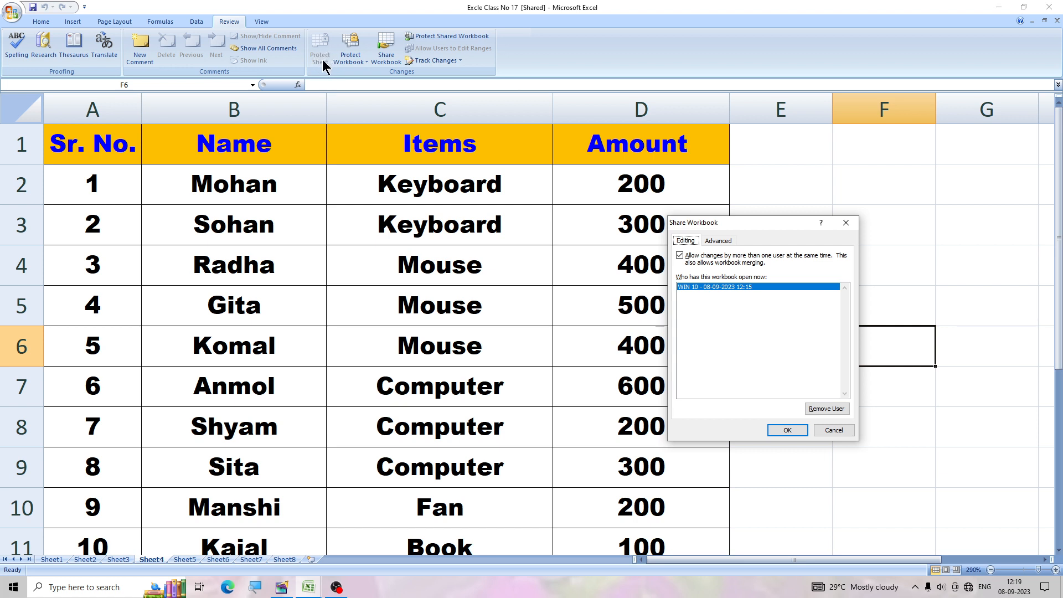
{"action": "left_click", "coordinate": [680, 255]}
{"action": "left_click", "coordinate": [792, 433]}
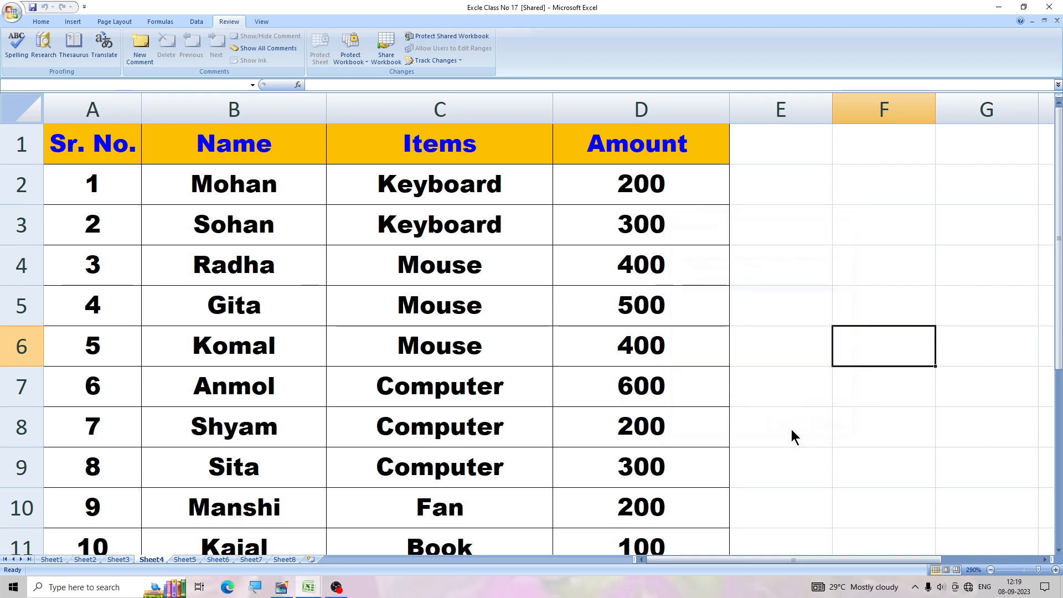
{"action": "left_click", "coordinate": [512, 335]}
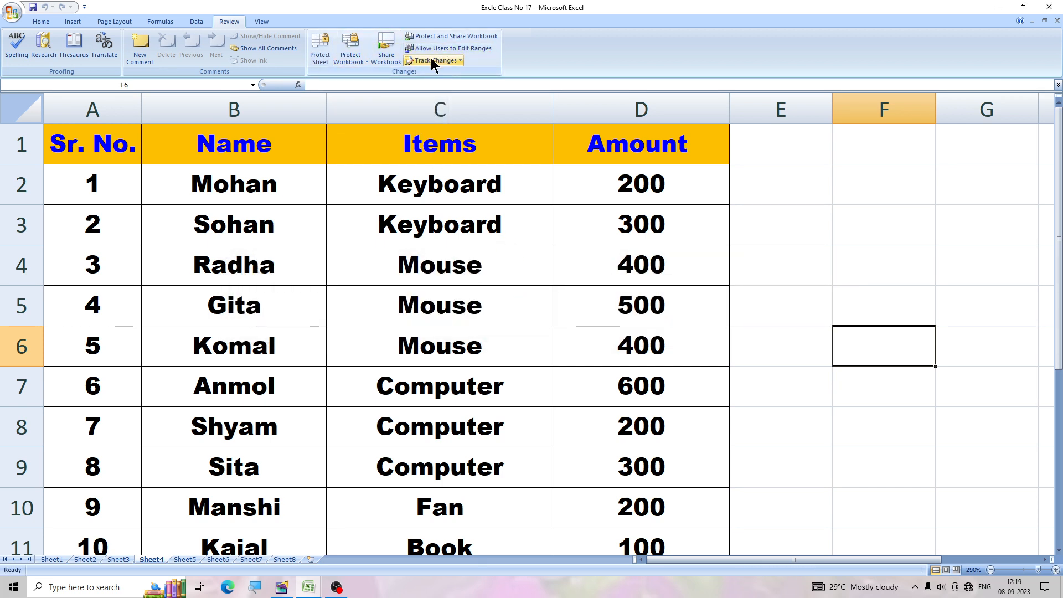
Step: Share the workbook by allowing changes by more than one user at the same time, and save it
{"action": "left_click", "coordinate": [386, 59]}
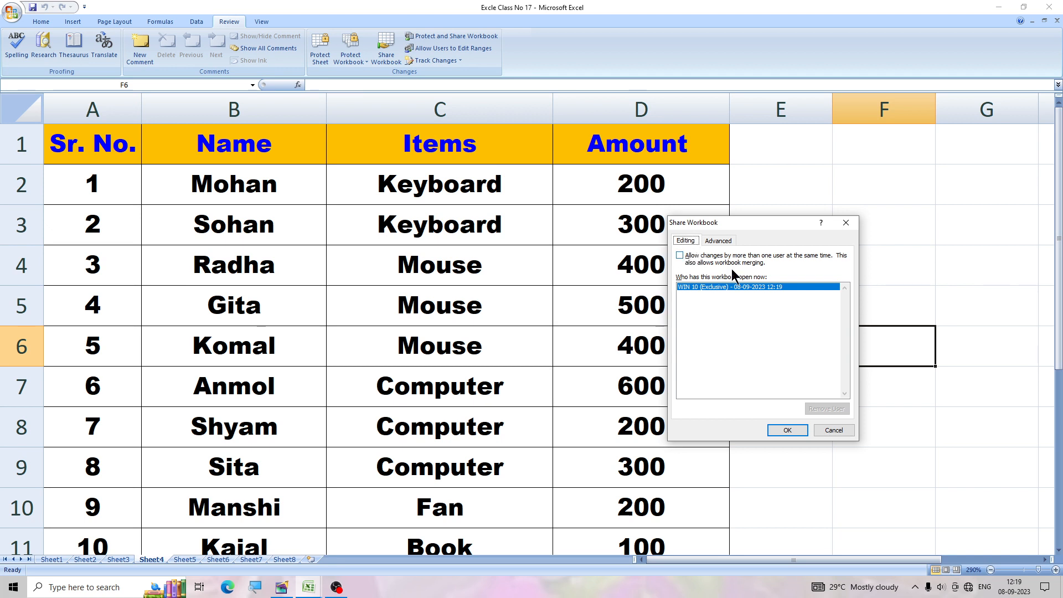
{"action": "left_click", "coordinate": [846, 222]}
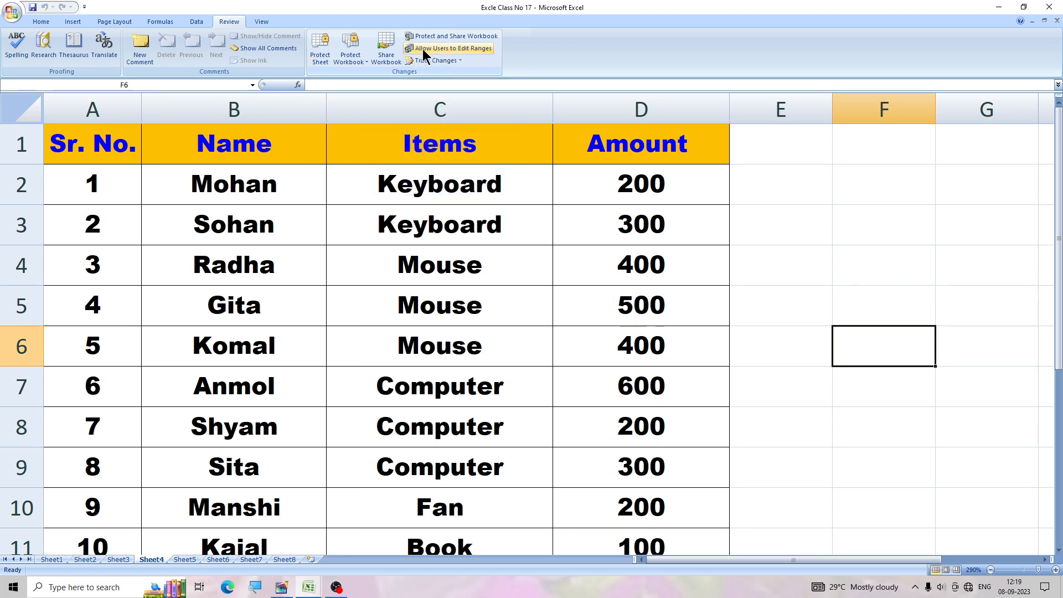
{"action": "left_click", "coordinate": [381, 60]}
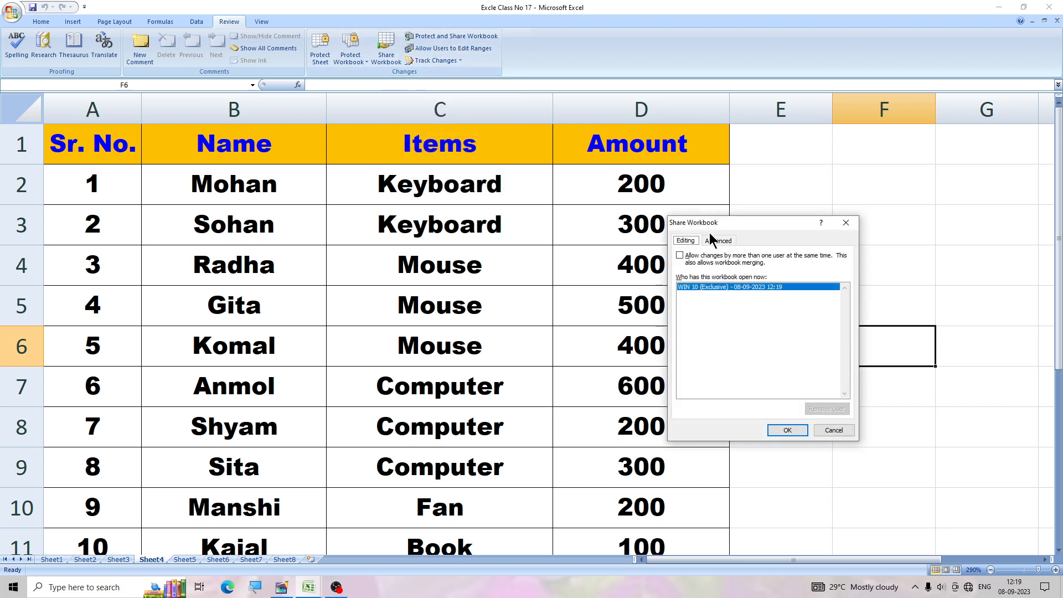
{"action": "left_click", "coordinate": [679, 258]}
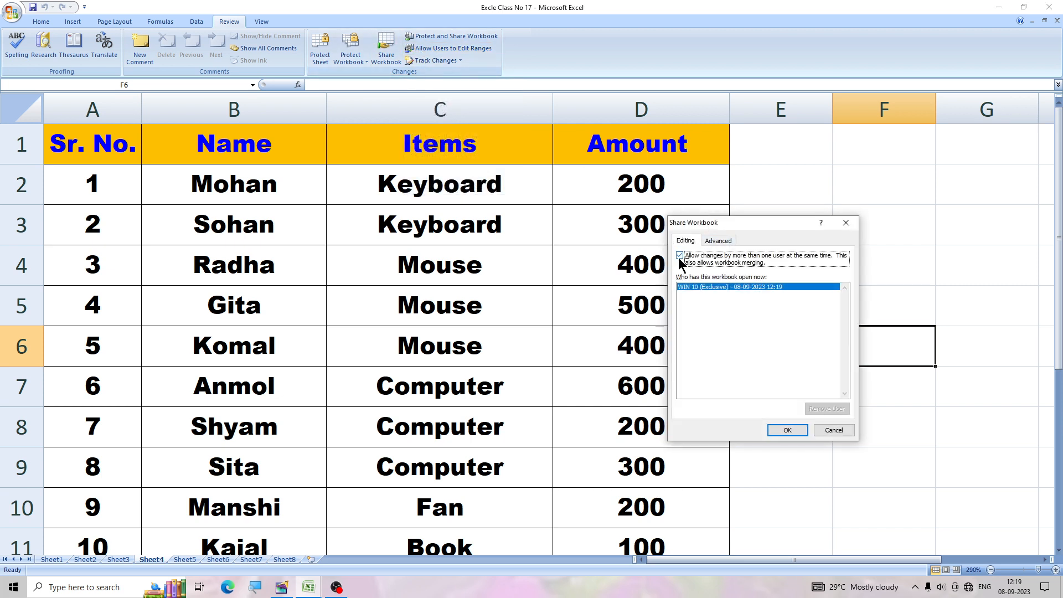
{"action": "left_click", "coordinate": [788, 431]}
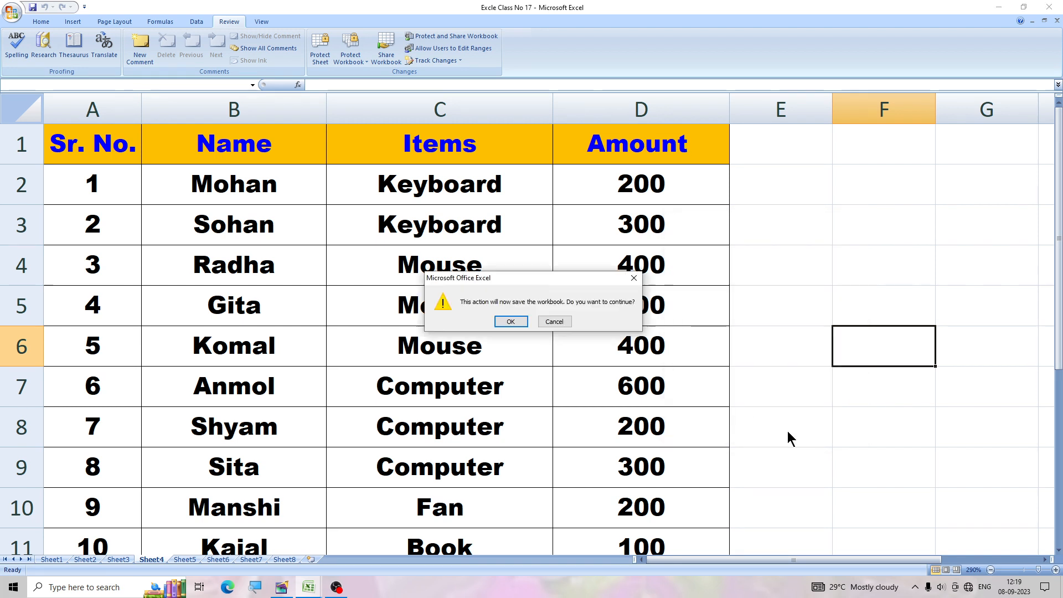
{"action": "left_click", "coordinate": [510, 322]}
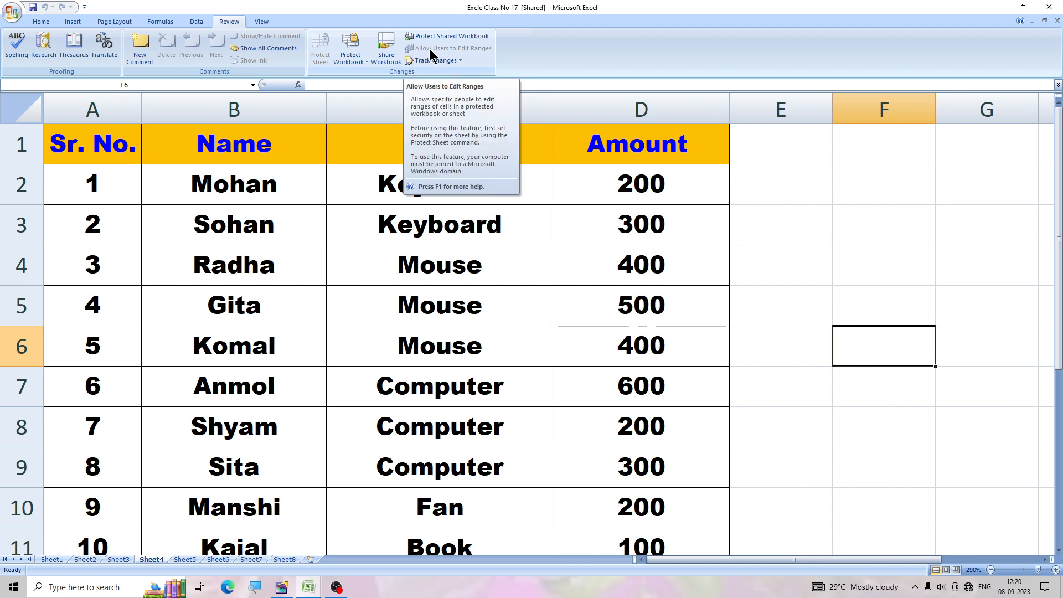
Step: Remove the workbook from shared use again
{"action": "left_click", "coordinate": [386, 60]}
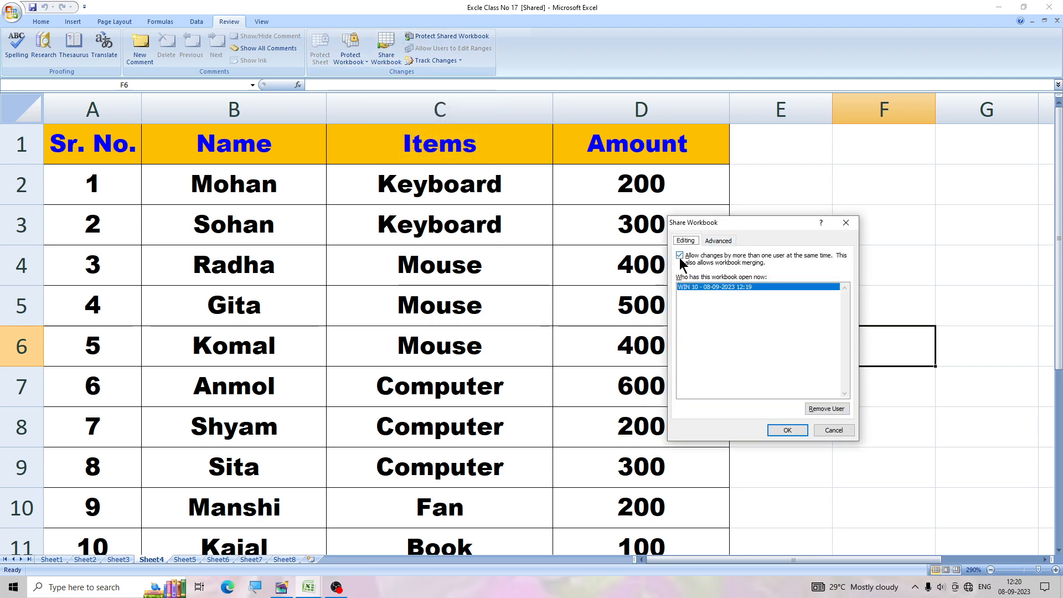
{"action": "left_click", "coordinate": [681, 256]}
{"action": "left_click", "coordinate": [795, 427]}
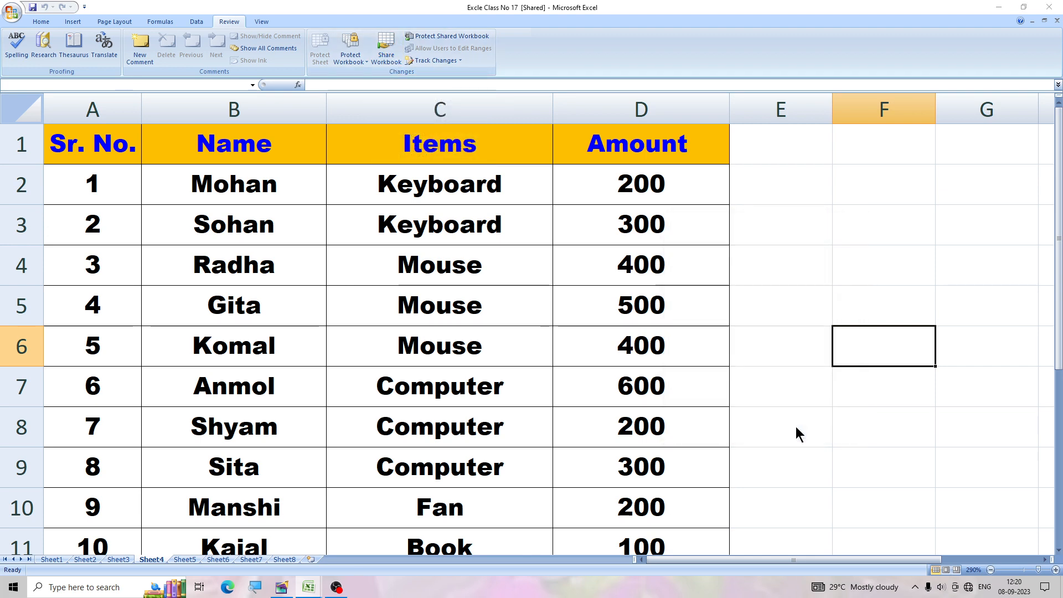
{"action": "left_click", "coordinate": [514, 334]}
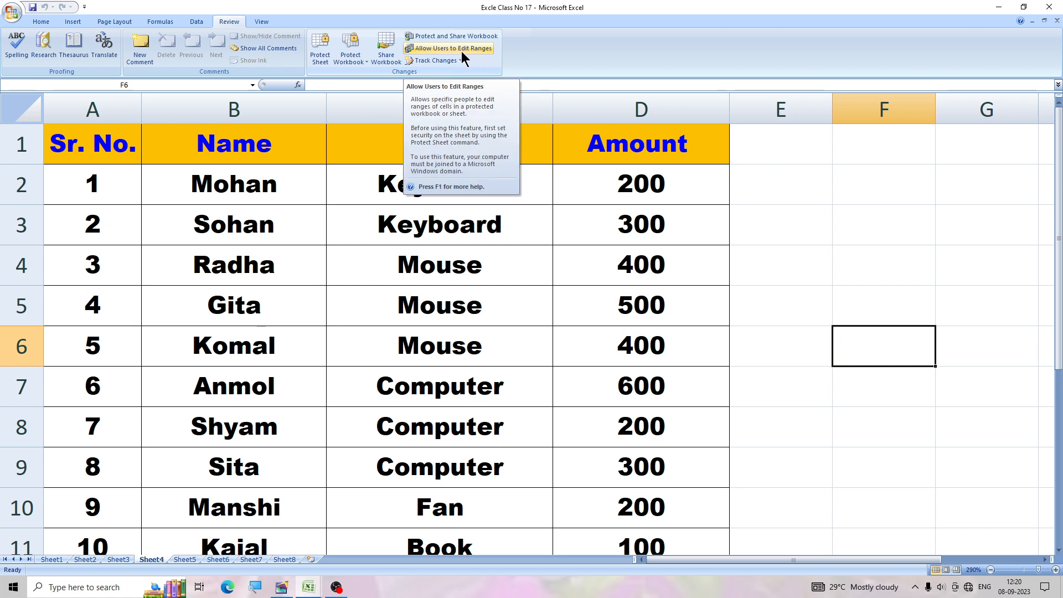
Step: Protect the sheet with a password from the Allow Users to Edit Ranges settings, and re-enter the password to confirm
{"action": "left_click", "coordinate": [443, 49]}
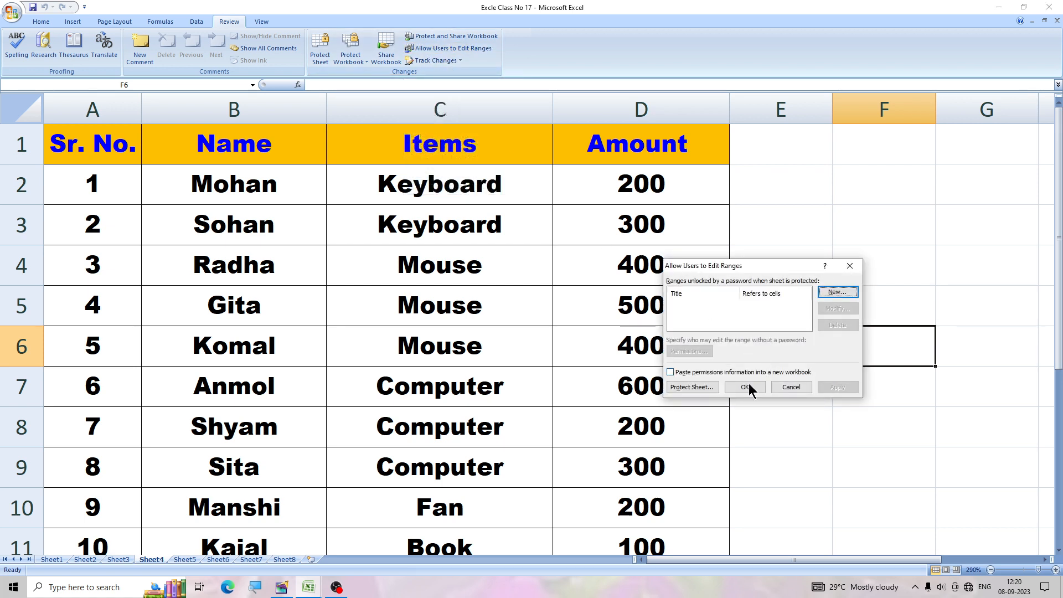
{"action": "left_click", "coordinate": [692, 387]}
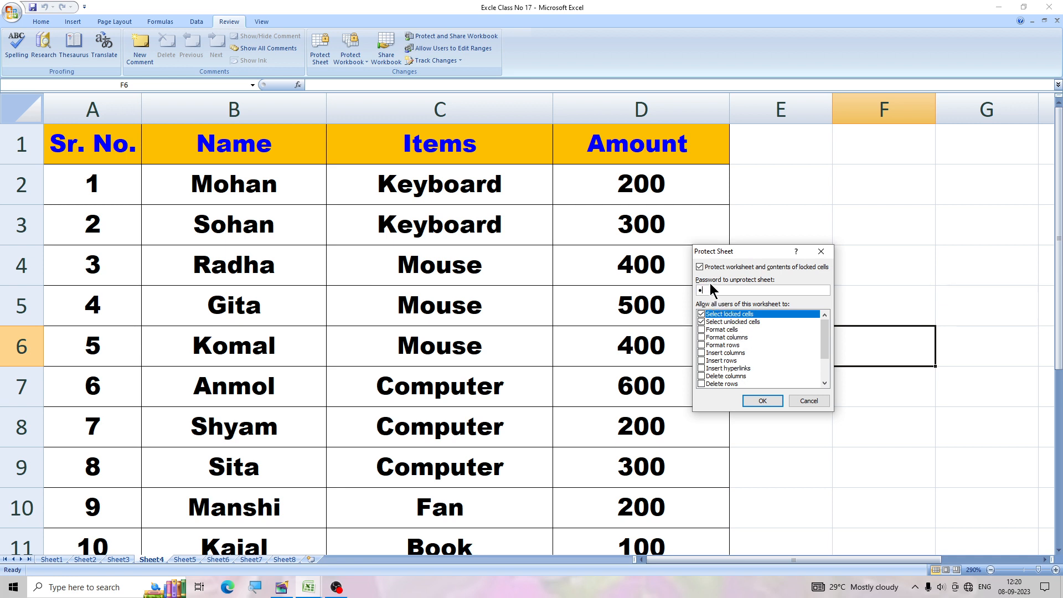
{"action": "left_click", "coordinate": [762, 401]}
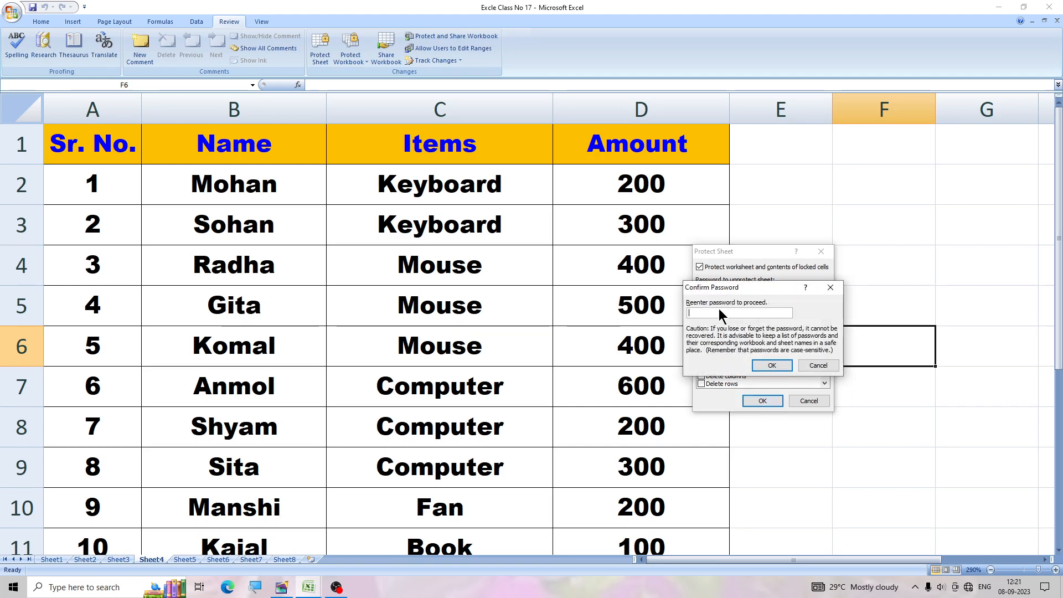
{"action": "left_click_drag", "start_coordinate": [753, 289], "coordinate": [757, 359]}
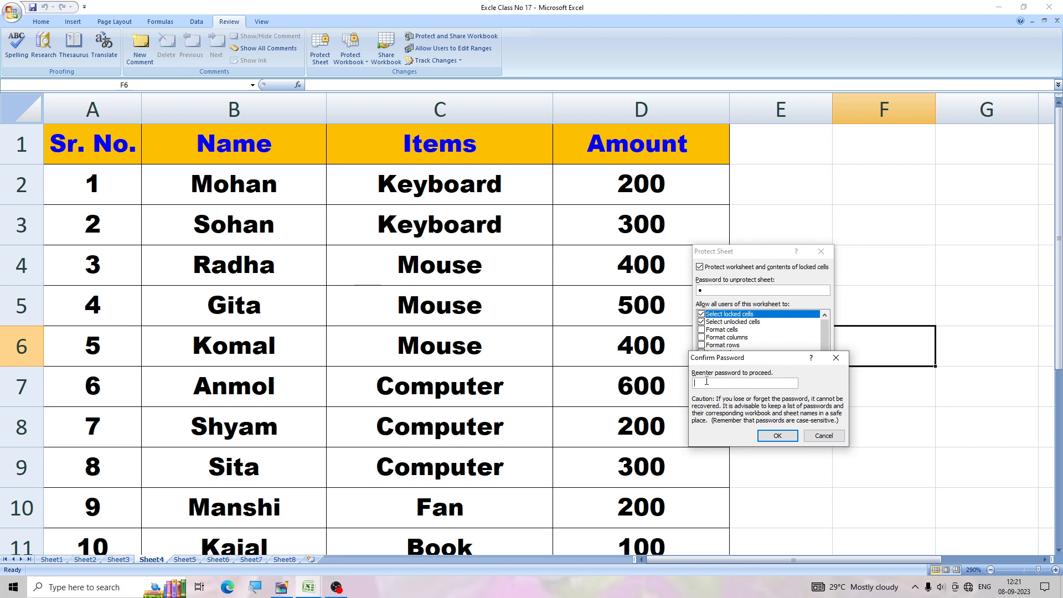
{"action": "left_click", "coordinate": [777, 436]}
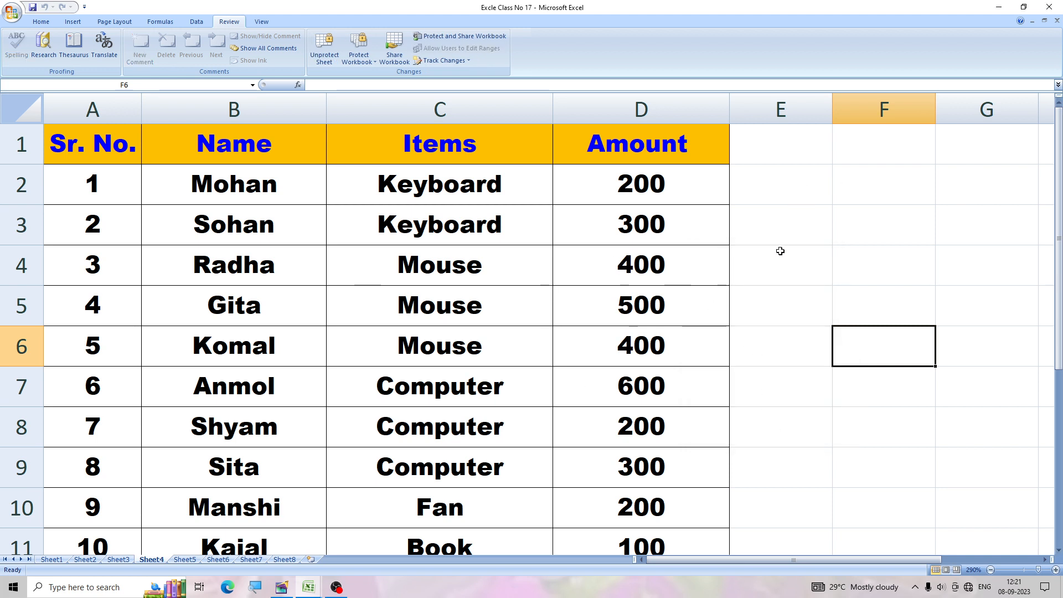
Step: Try to edit cells E3, D3 and C2 on the protected sheet
{"action": "left_click", "coordinate": [751, 226]}
{"action": "double_click", "coordinate": [758, 227]}
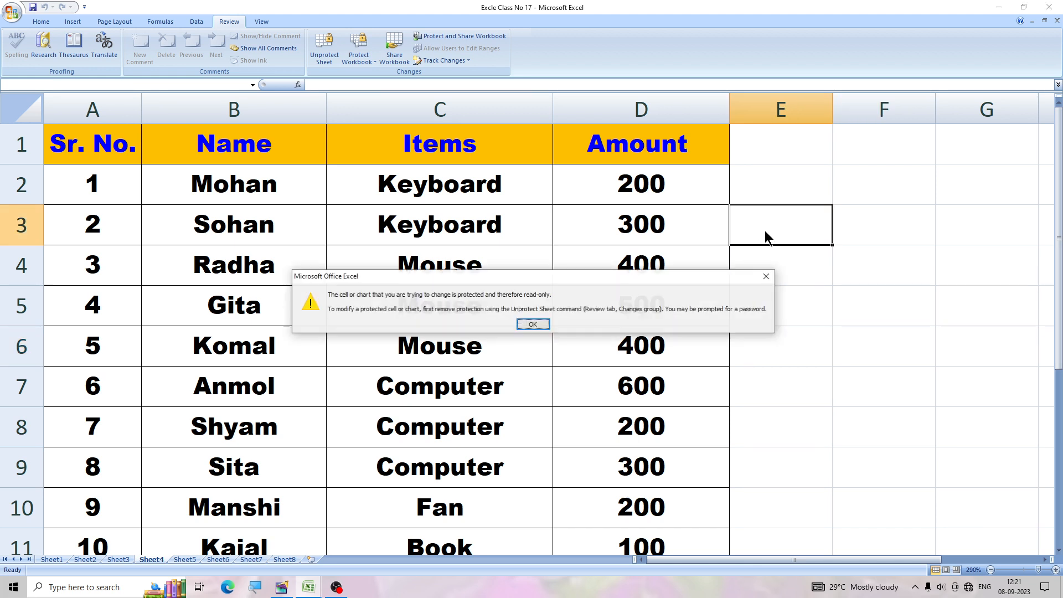
{"action": "left_click", "coordinate": [767, 276]}
{"action": "double_click", "coordinate": [695, 230]}
{"action": "left_click", "coordinate": [765, 277]}
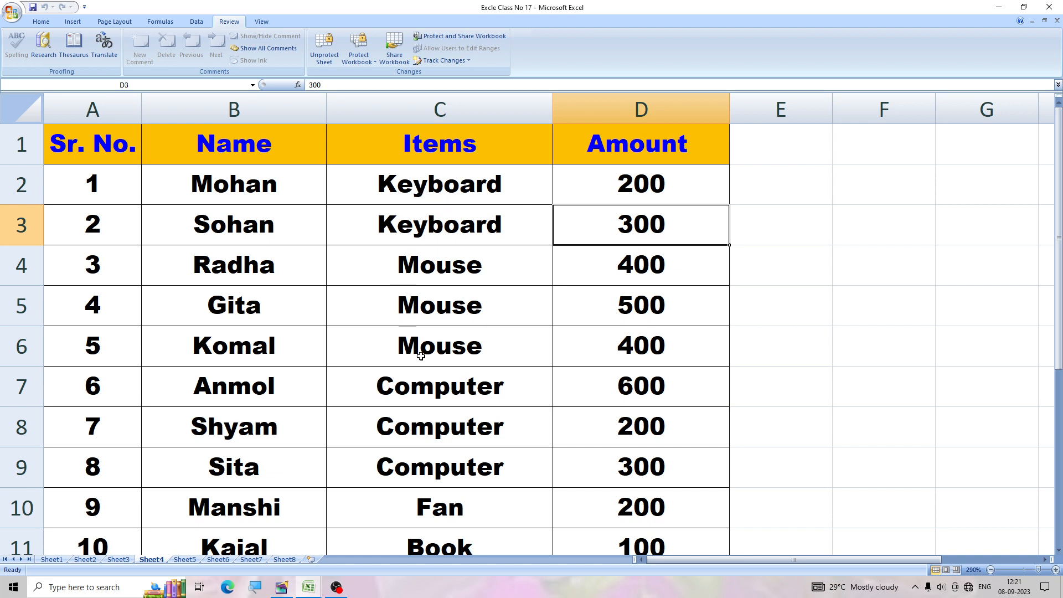
{"action": "double_click", "coordinate": [463, 191]}
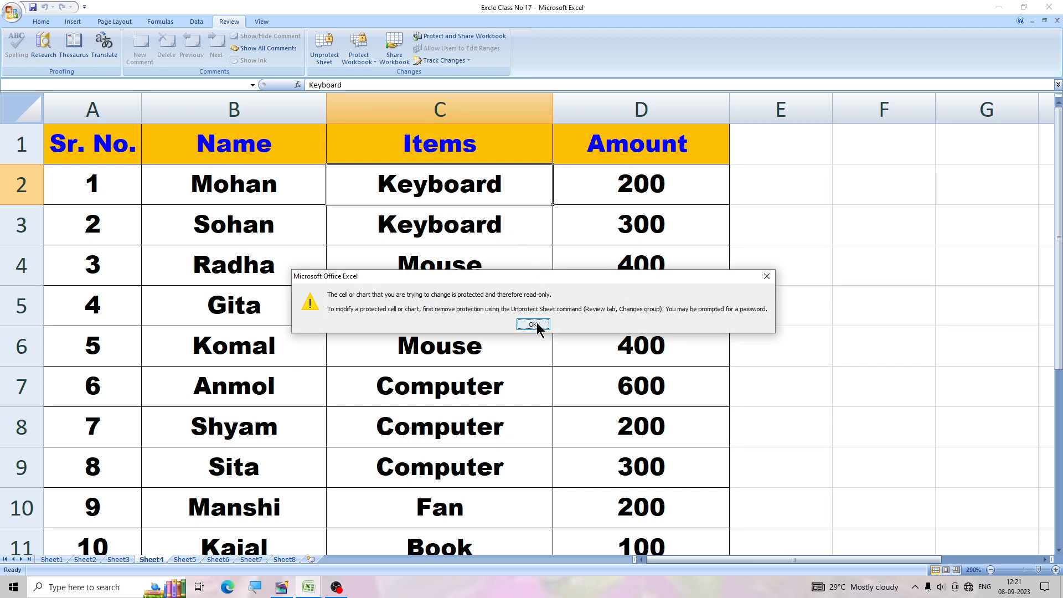
{"action": "left_click", "coordinate": [533, 325]}
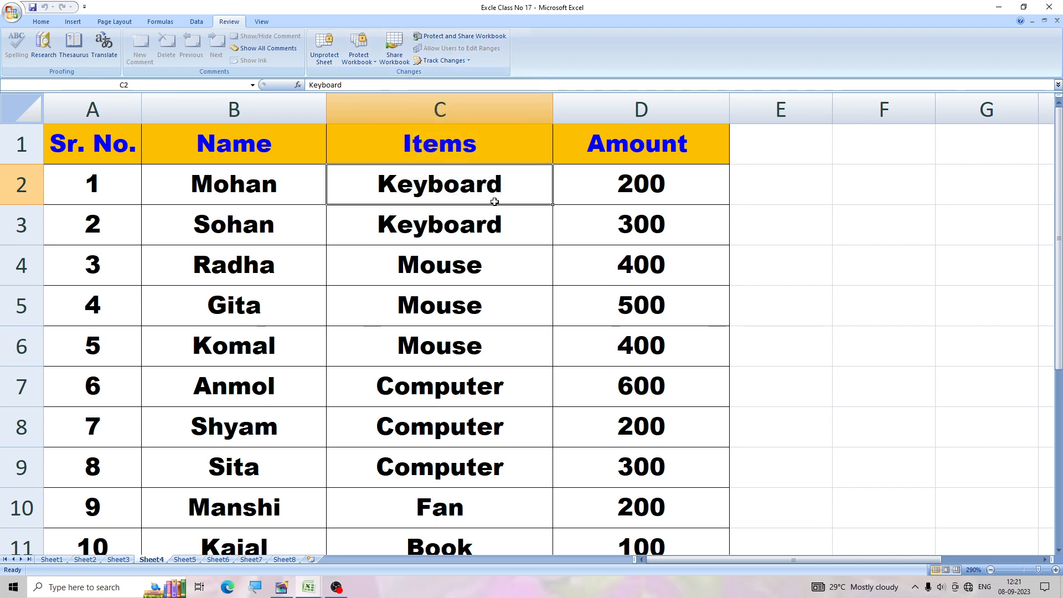
Step: Unprotect the sheet by entering the sheet password, and change the item in cell C2 to Mouse
{"action": "left_click", "coordinate": [325, 65]}
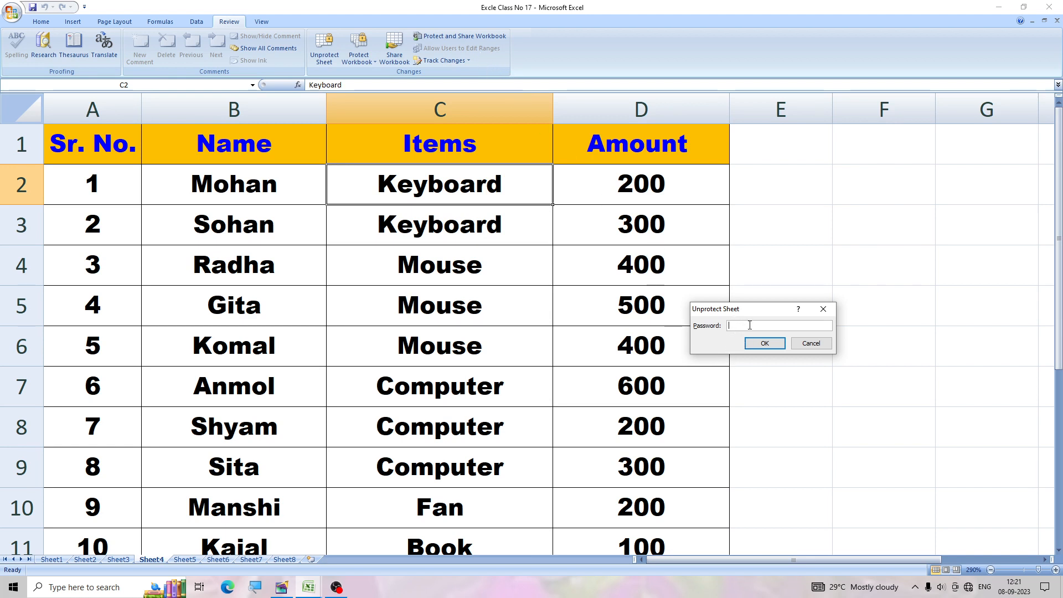
{"action": "type", "text": "1"}
{"action": "left_click", "coordinate": [764, 345]}
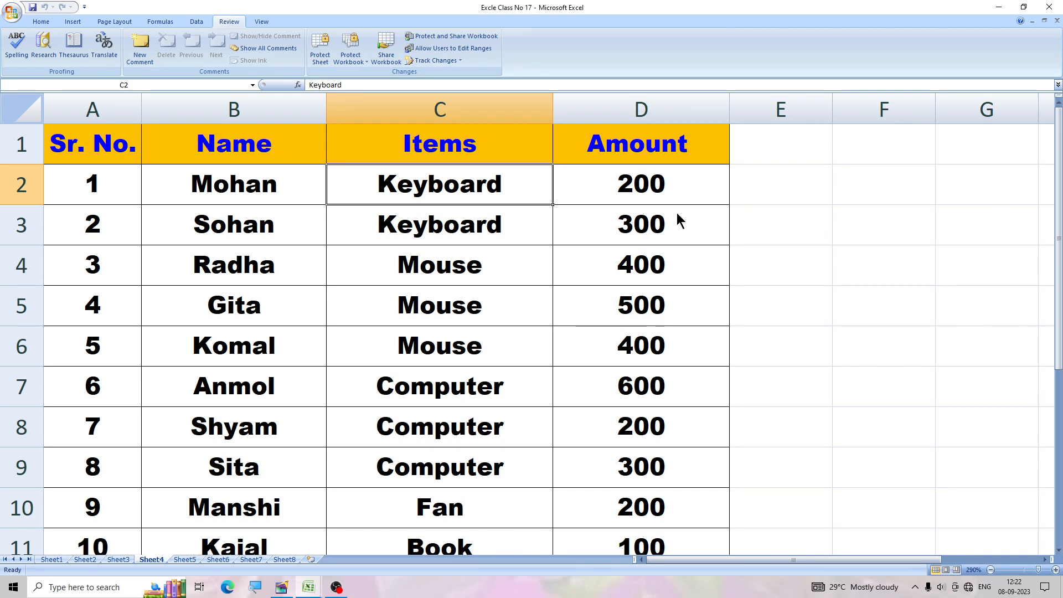
{"action": "type", "text": "Mouse"}
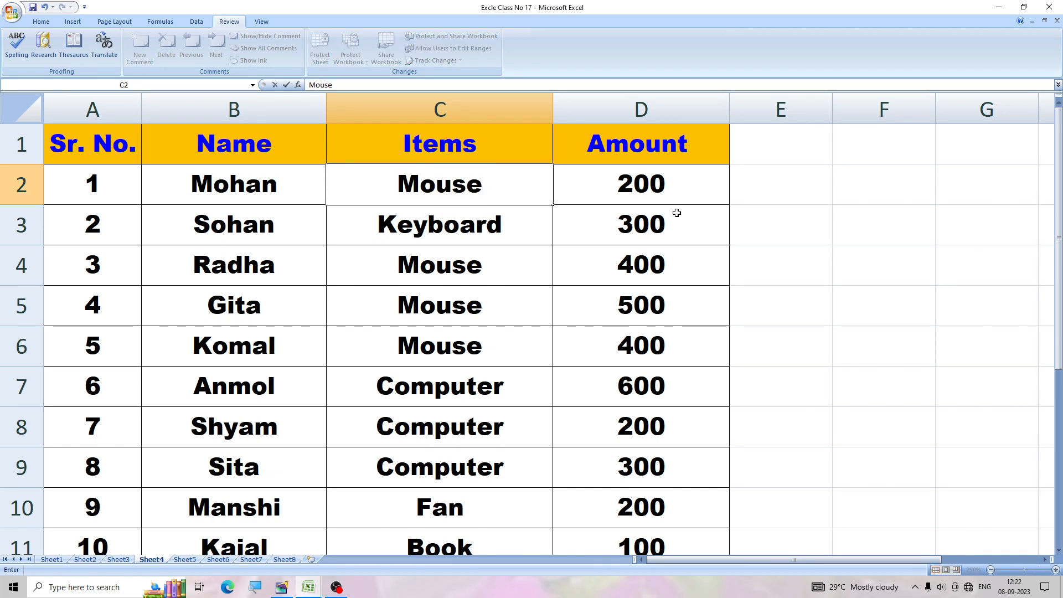
{"action": "left_click", "coordinate": [773, 250]}
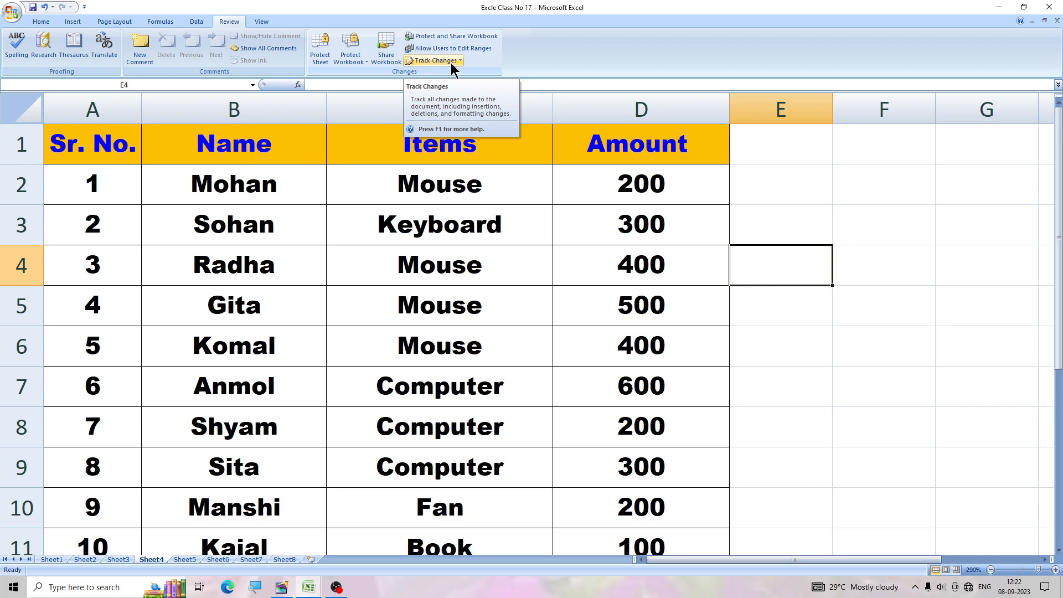
{"action": "left_click", "coordinate": [464, 37]}
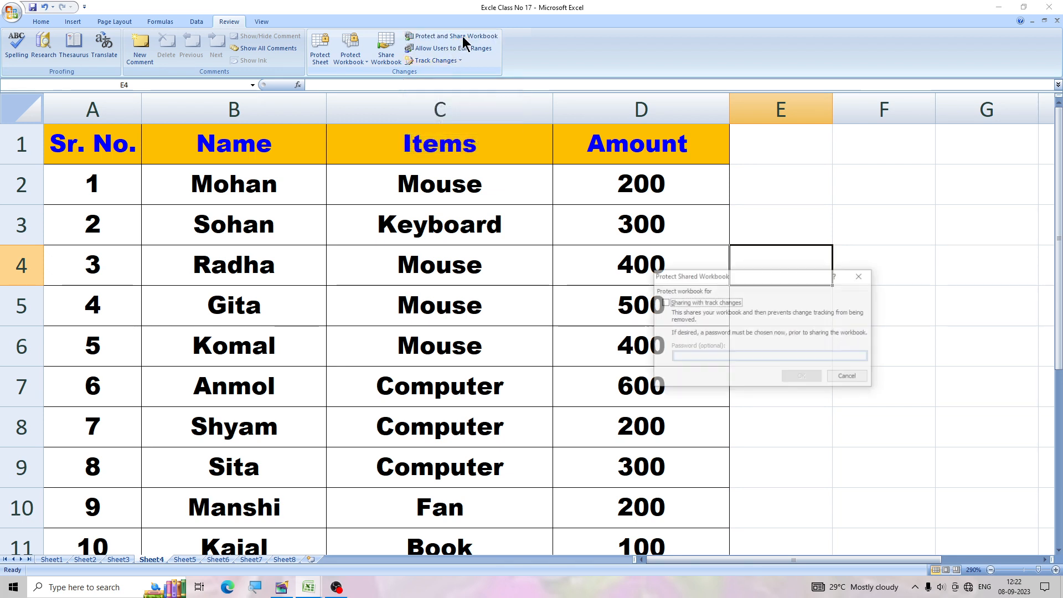
{"action": "left_click", "coordinate": [665, 302]}
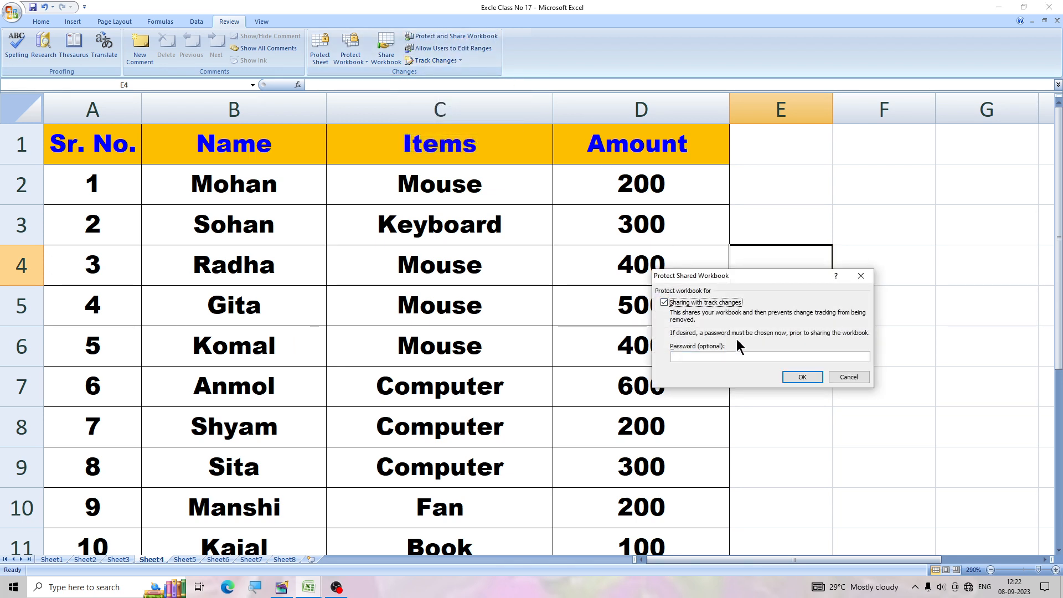
{"action": "left_click", "coordinate": [699, 358]}
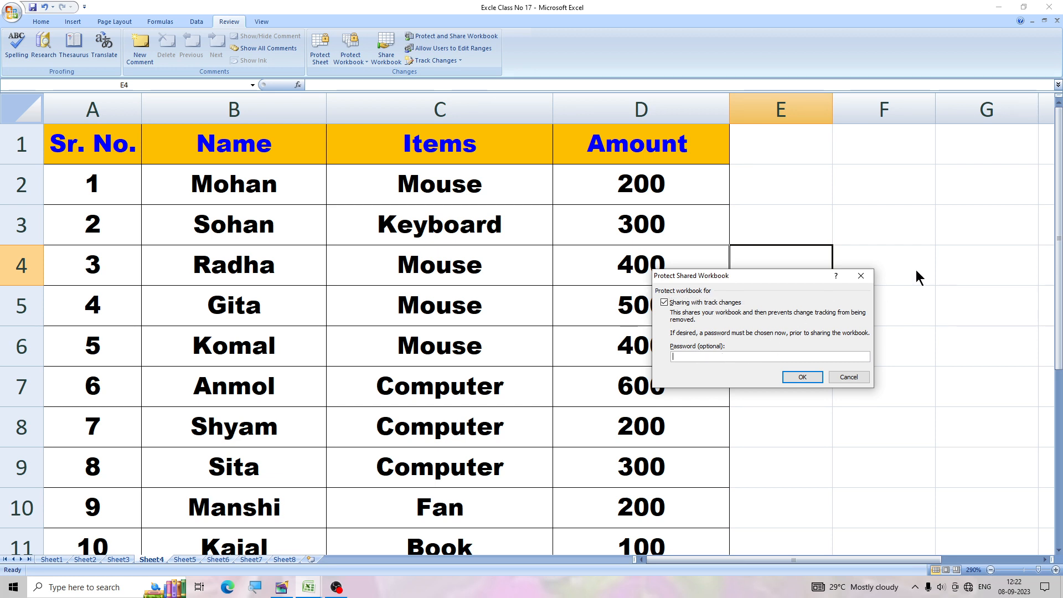
{"action": "left_click", "coordinate": [861, 276]}
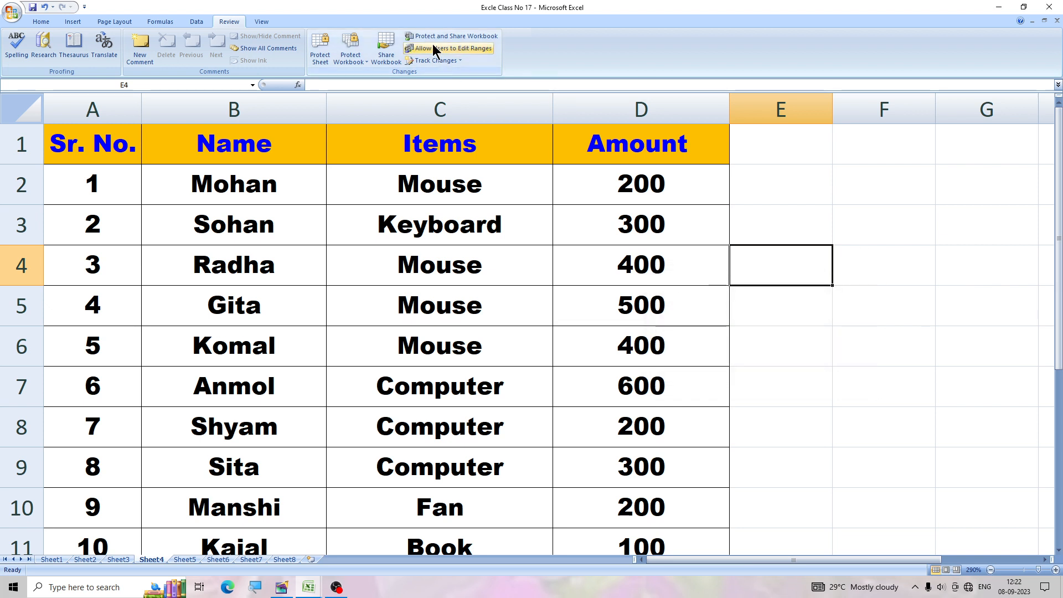